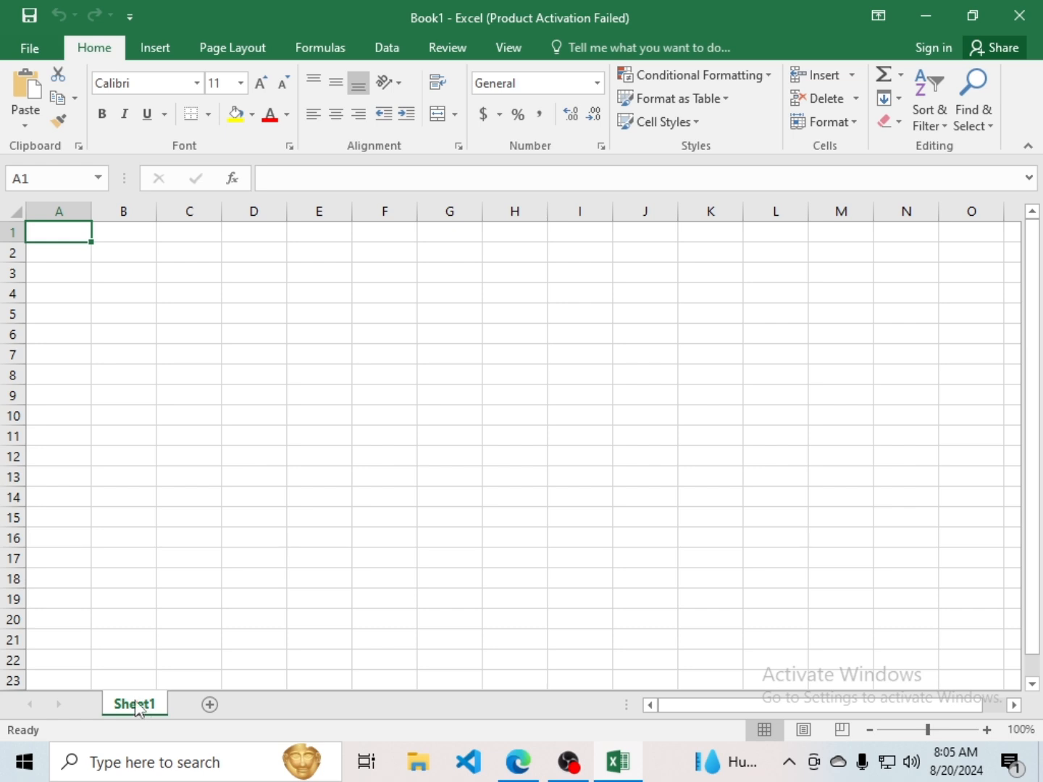
Step: Rename the Sheet1 worksheet as database
double_click(137, 706)
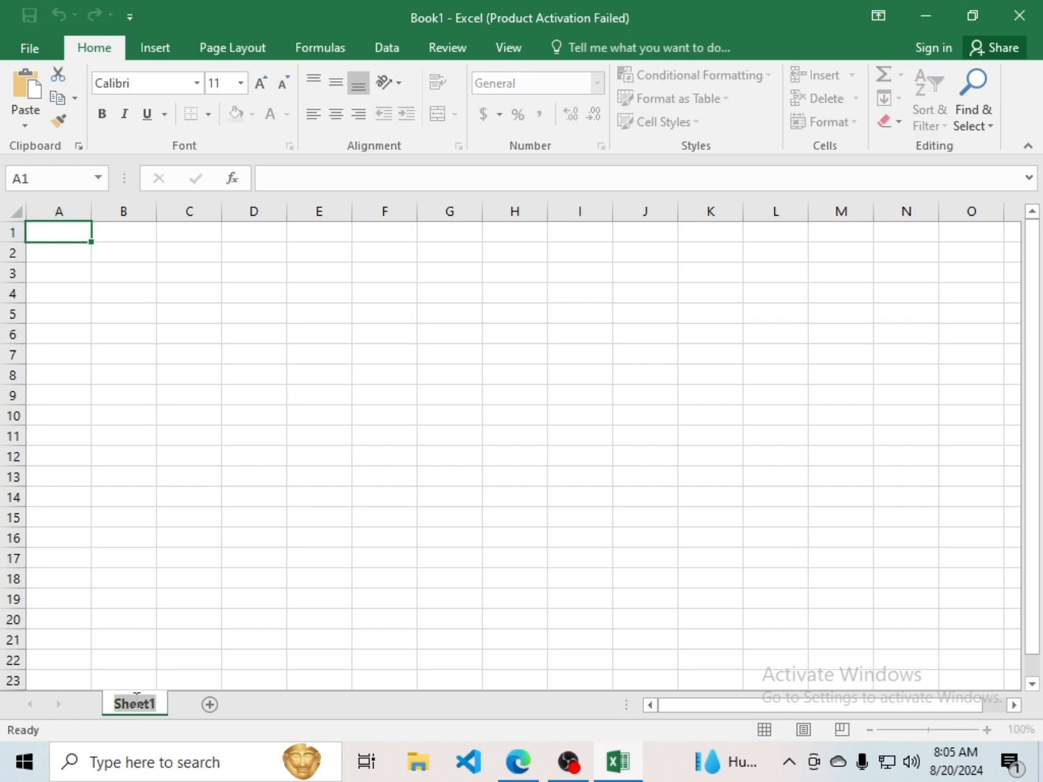
text(database)
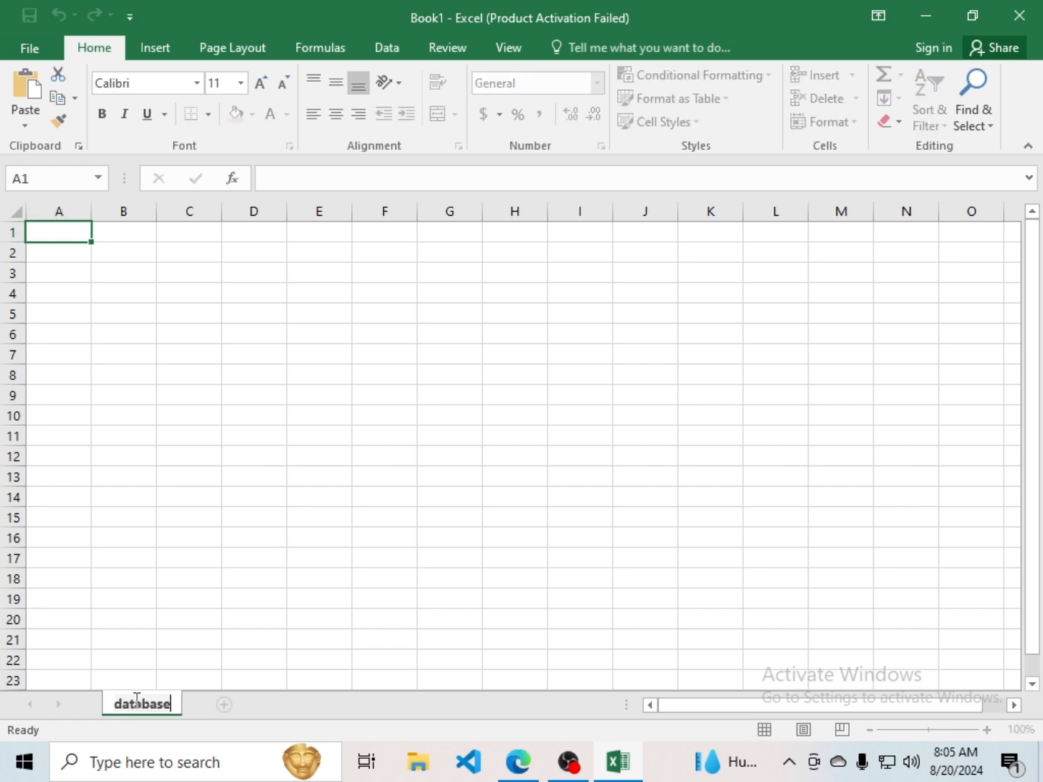
click(187, 536)
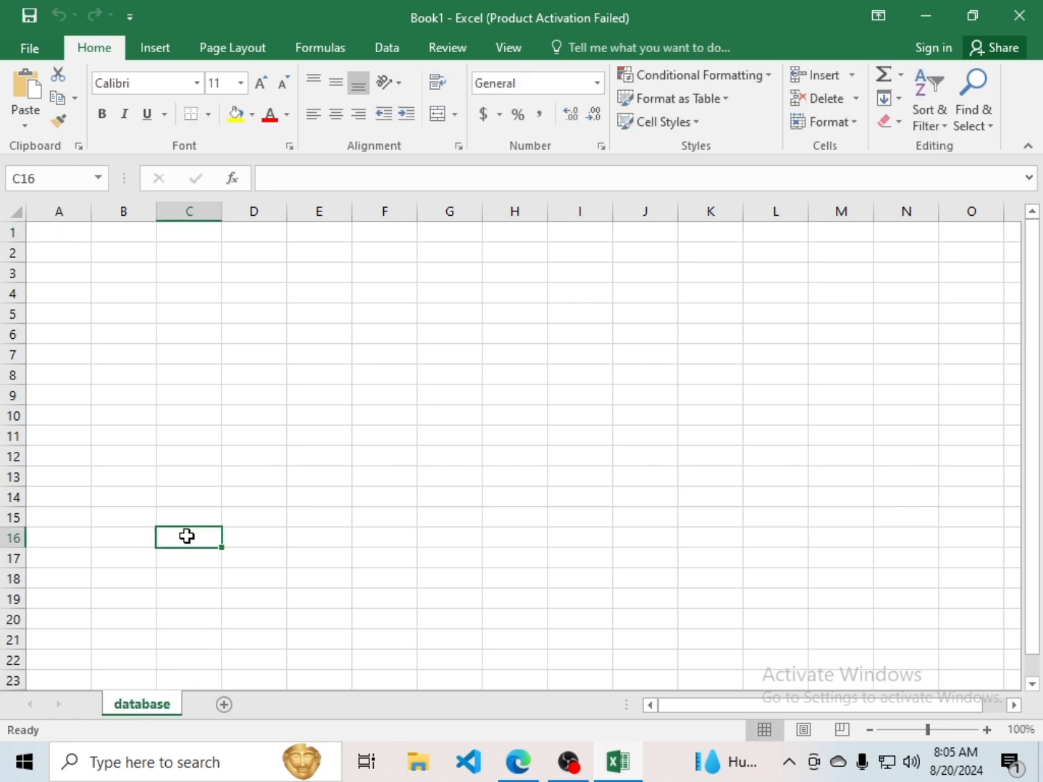
Step: Import the Access database "my shop" from the Desktop as a table in the existing worksheet, starting at cell A1
click(77, 238)
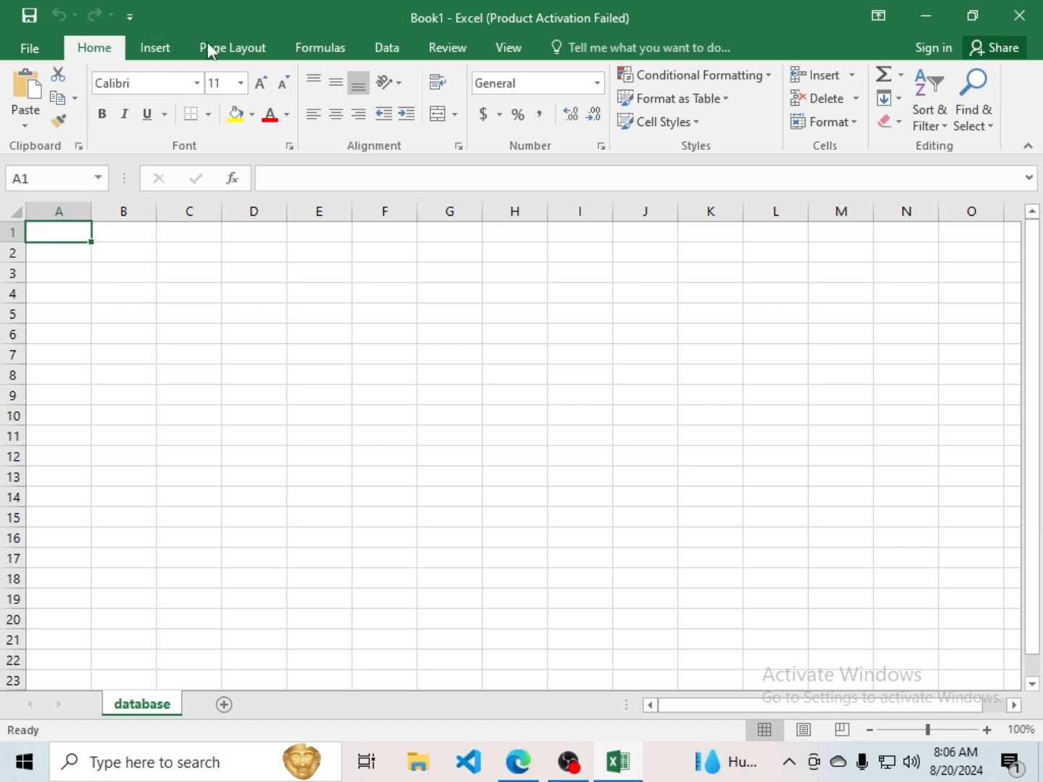
click(391, 50)
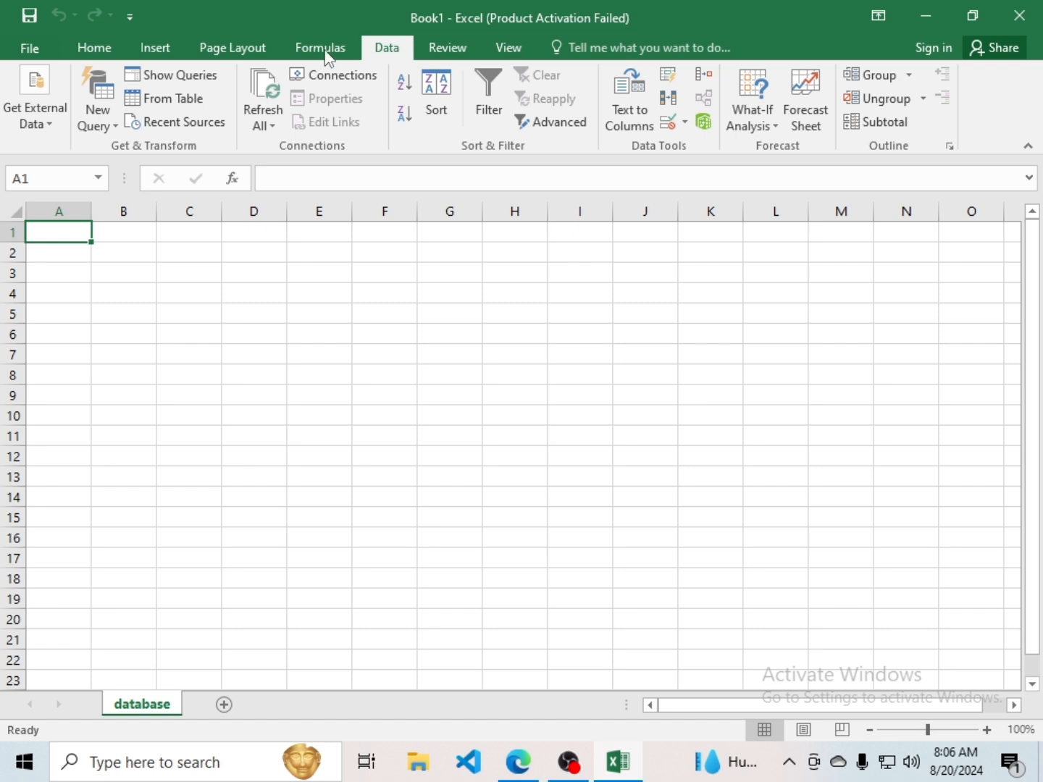
click(41, 121)
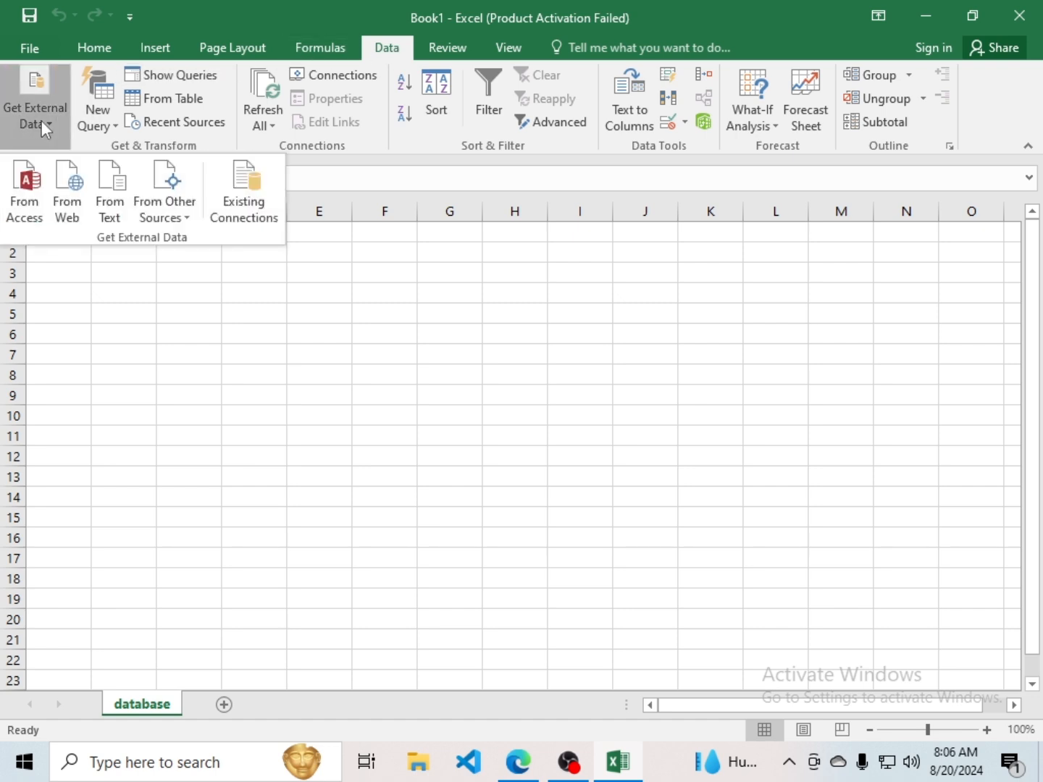
click(26, 204)
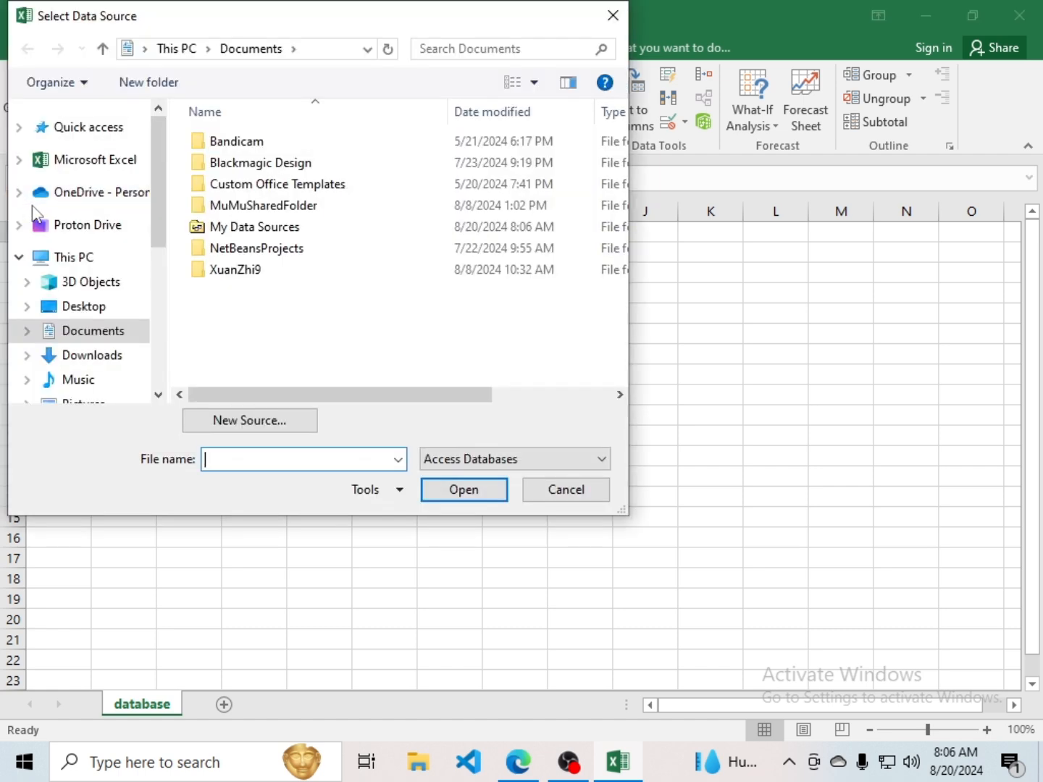
click(89, 309)
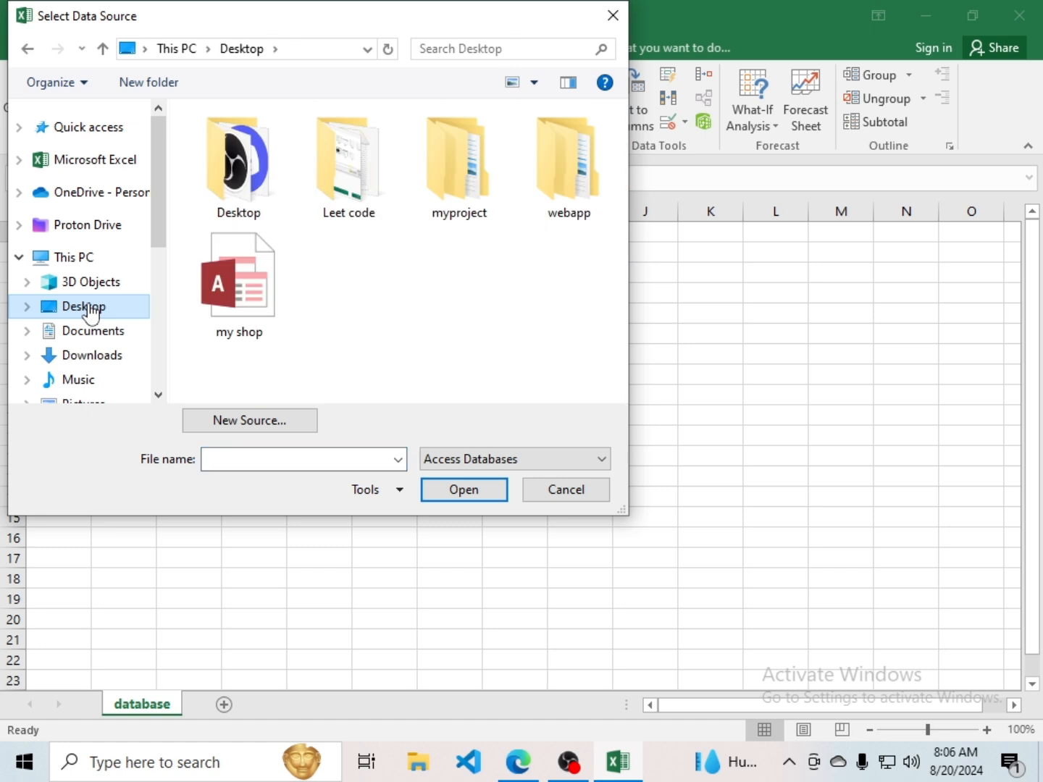
click(244, 300)
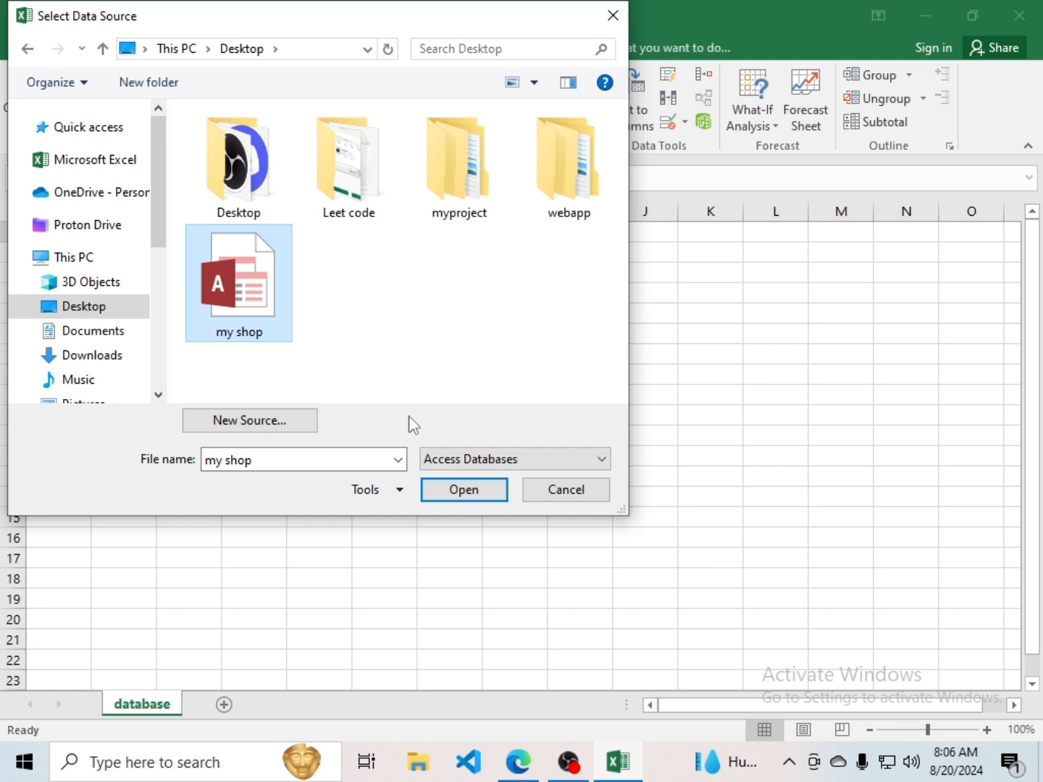
click(464, 490)
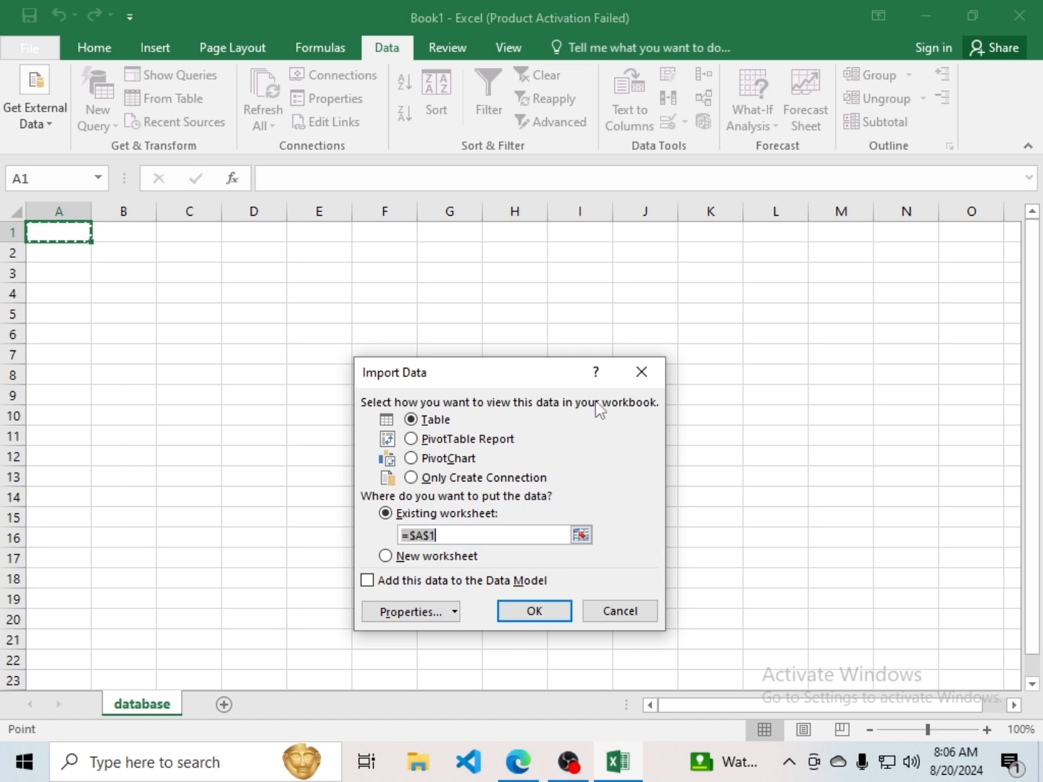
drag(498, 378, 473, 263)
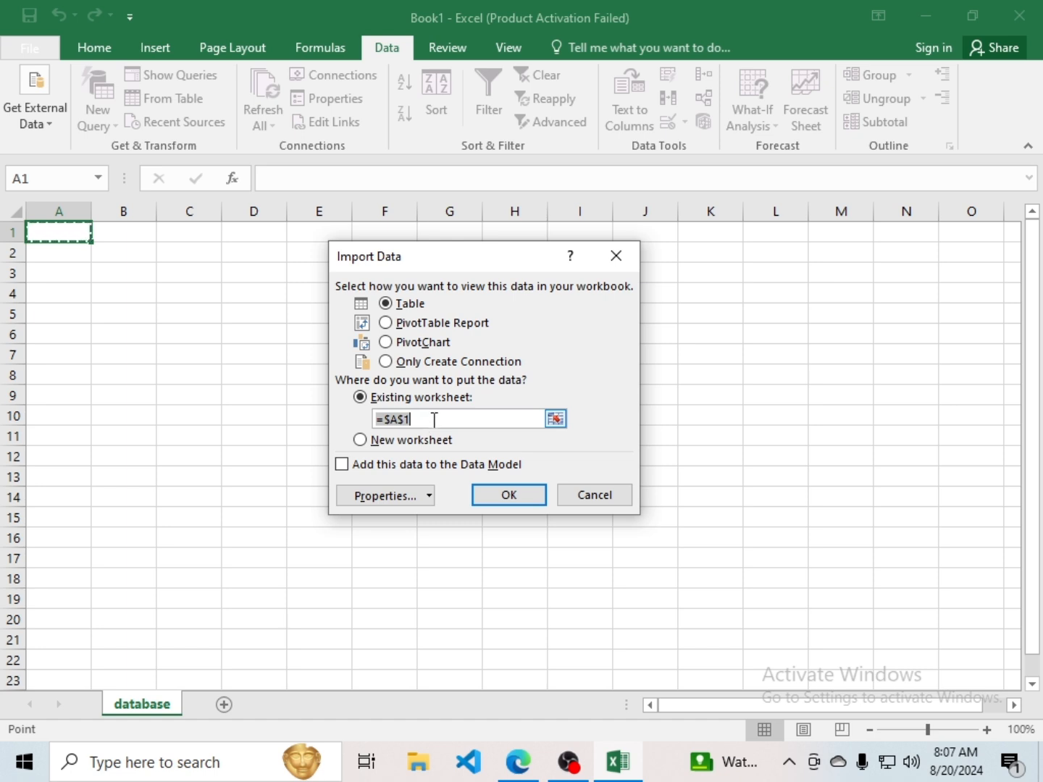
click(512, 498)
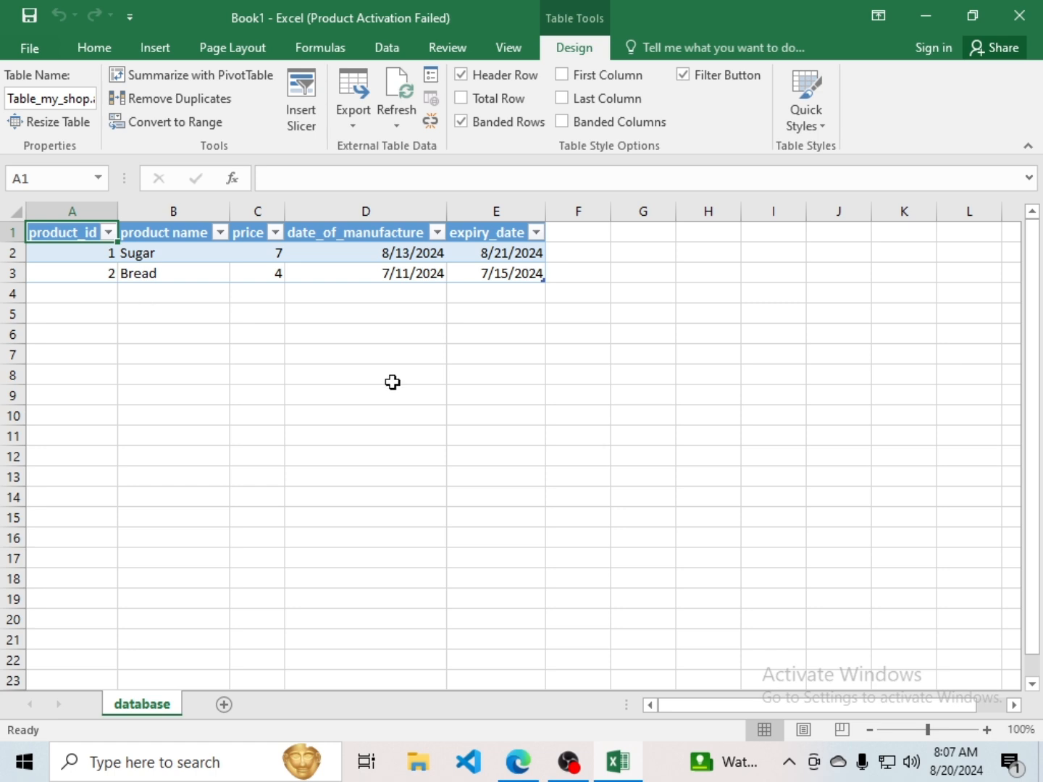
Step: Add a second worksheet and name it csv
click(226, 706)
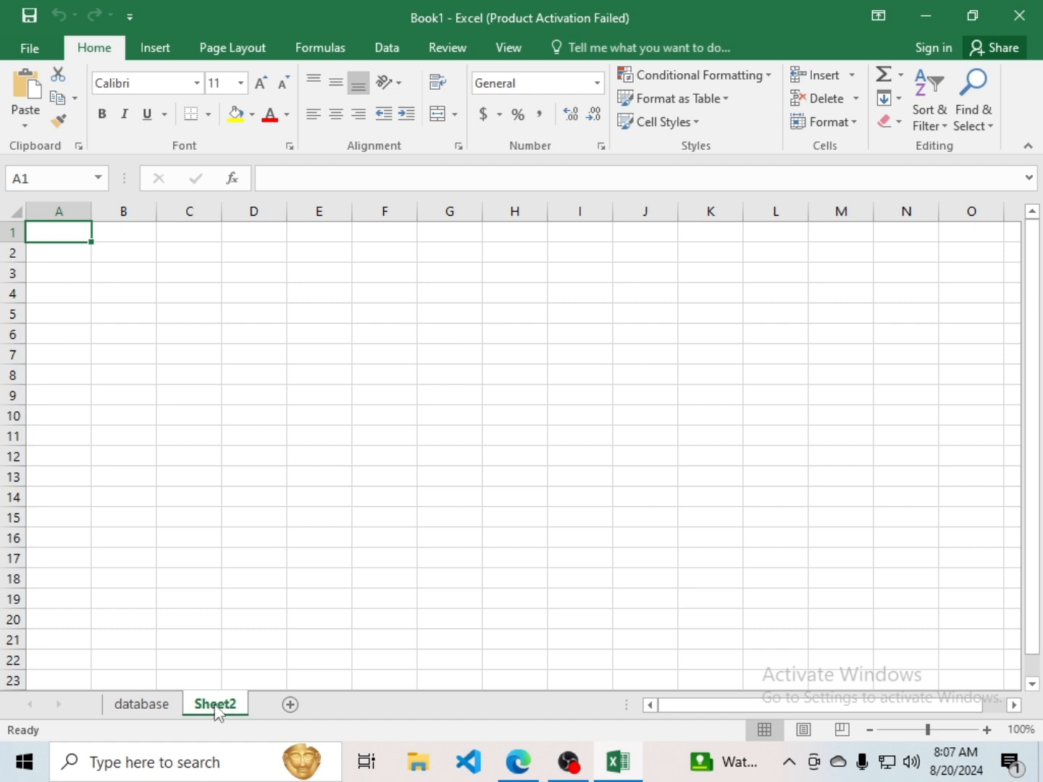
double_click(215, 707)
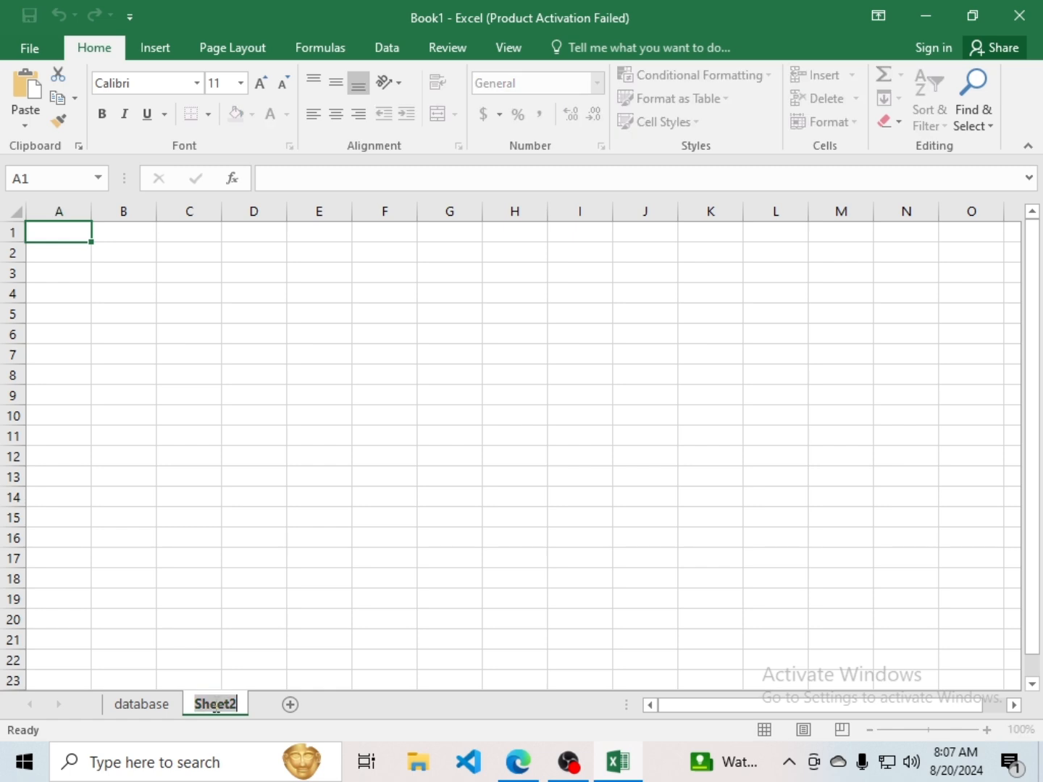
text(csv)
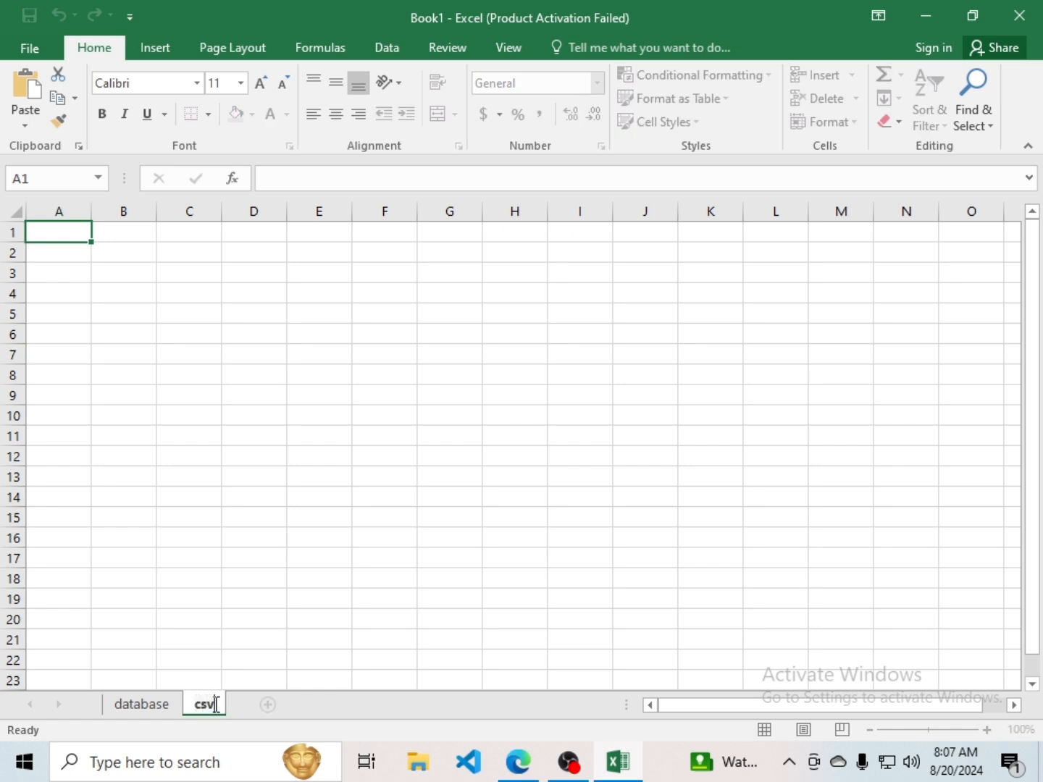
key(Return)
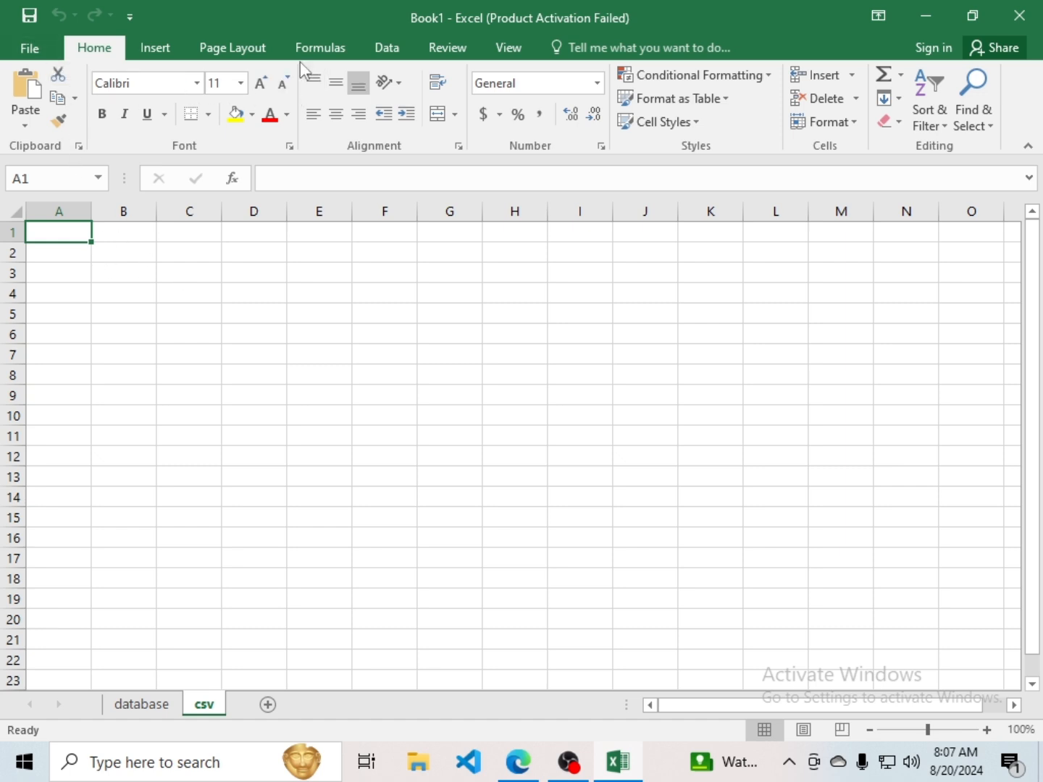
Step: Start a text import of the Customers CSV file from the Desktop into the csv worksheet
click(391, 49)
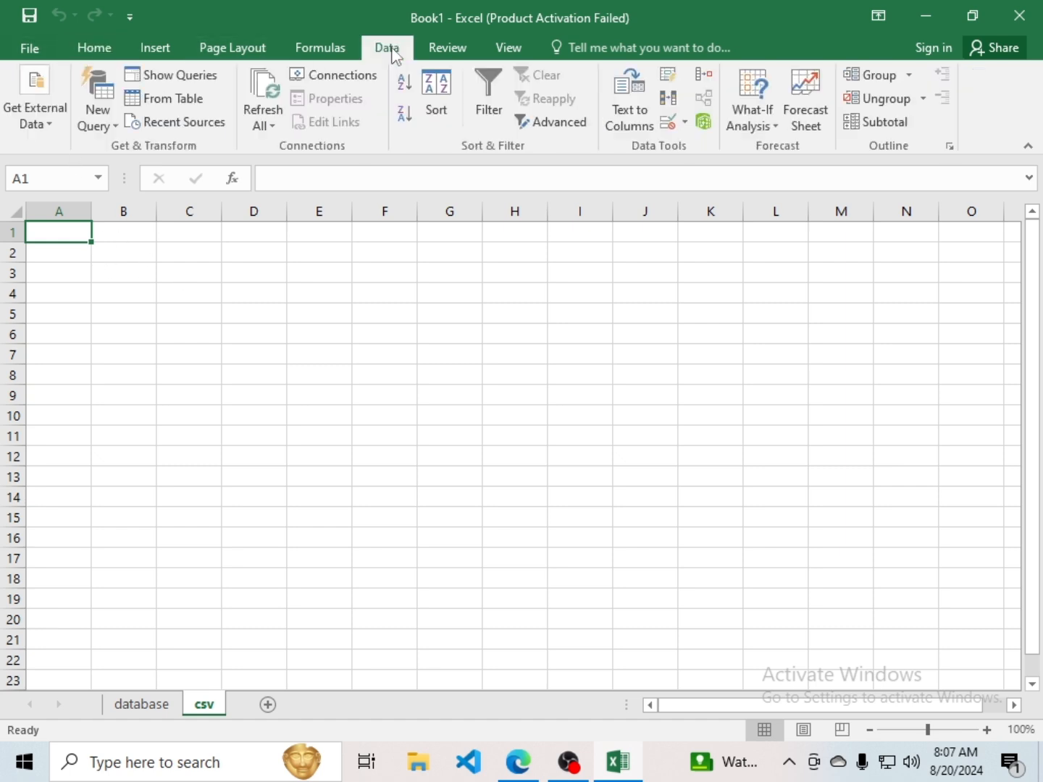
click(49, 123)
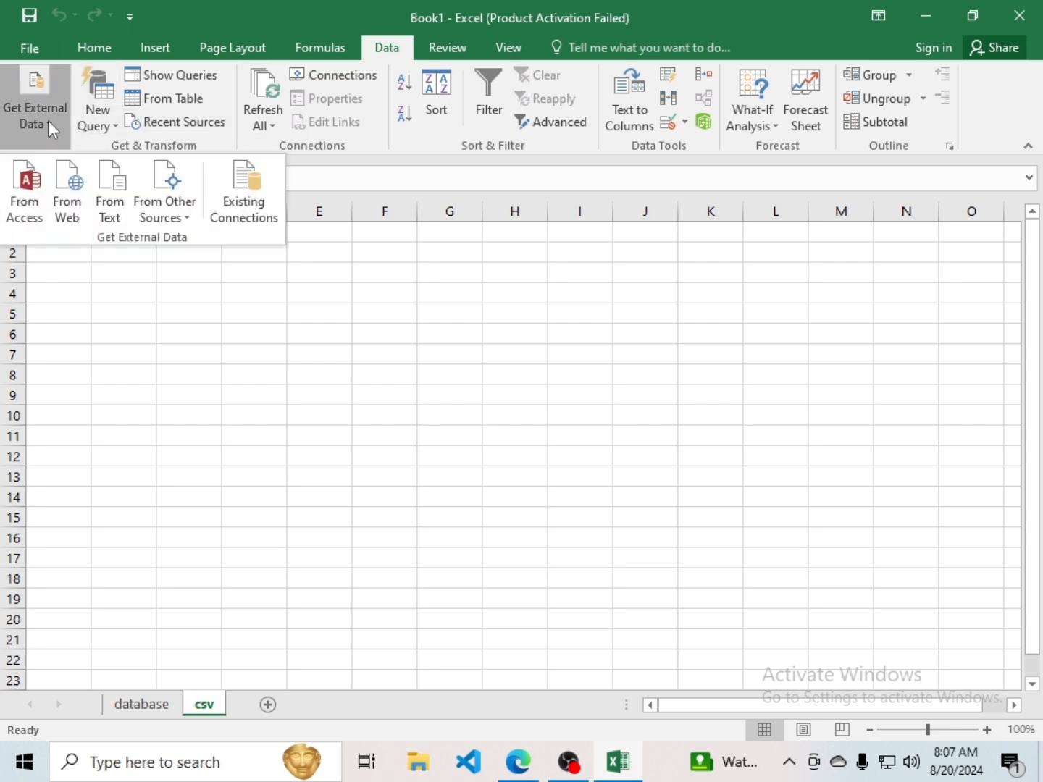
click(165, 193)
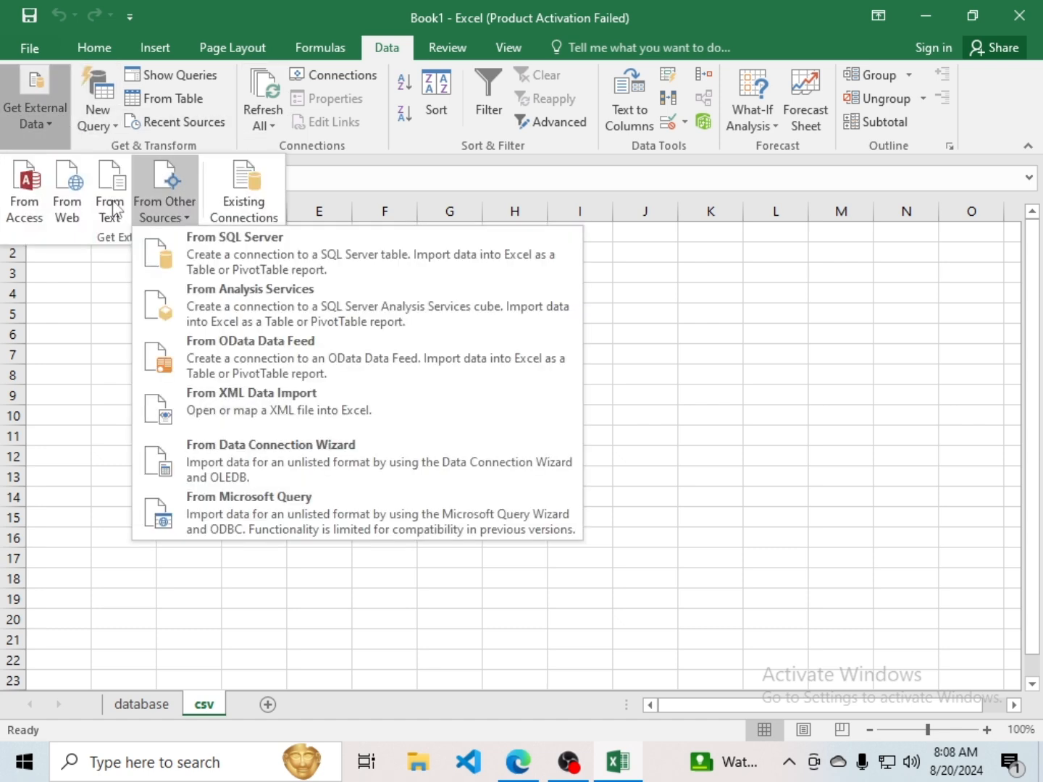
click(113, 210)
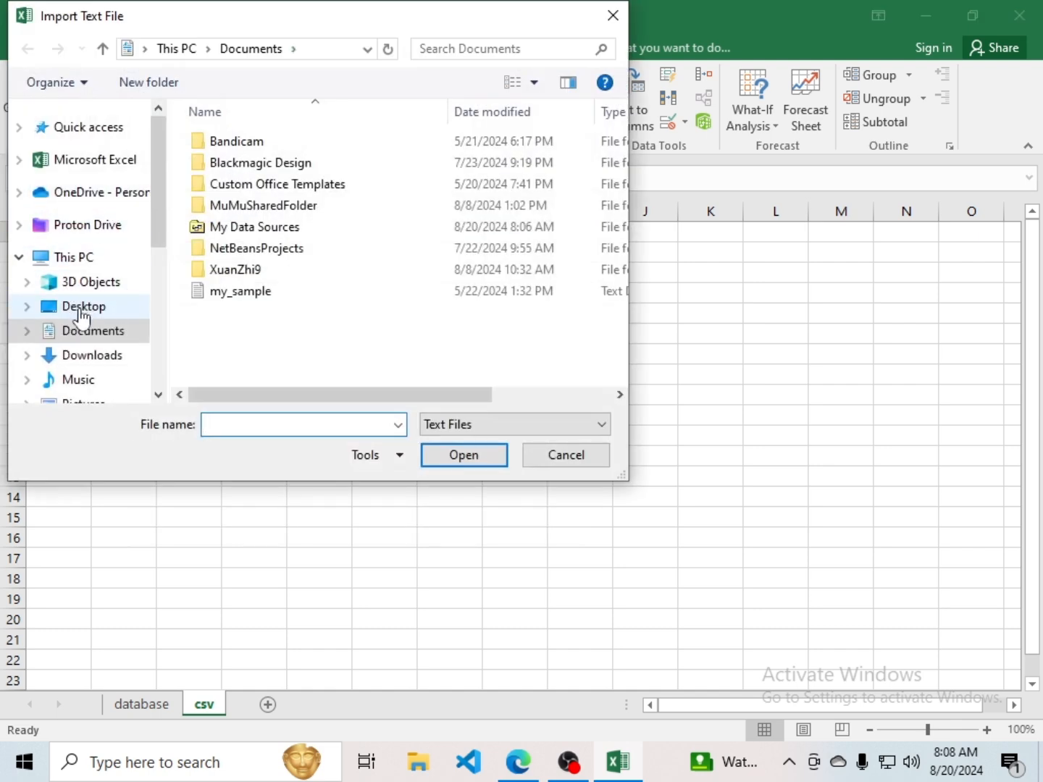
click(82, 313)
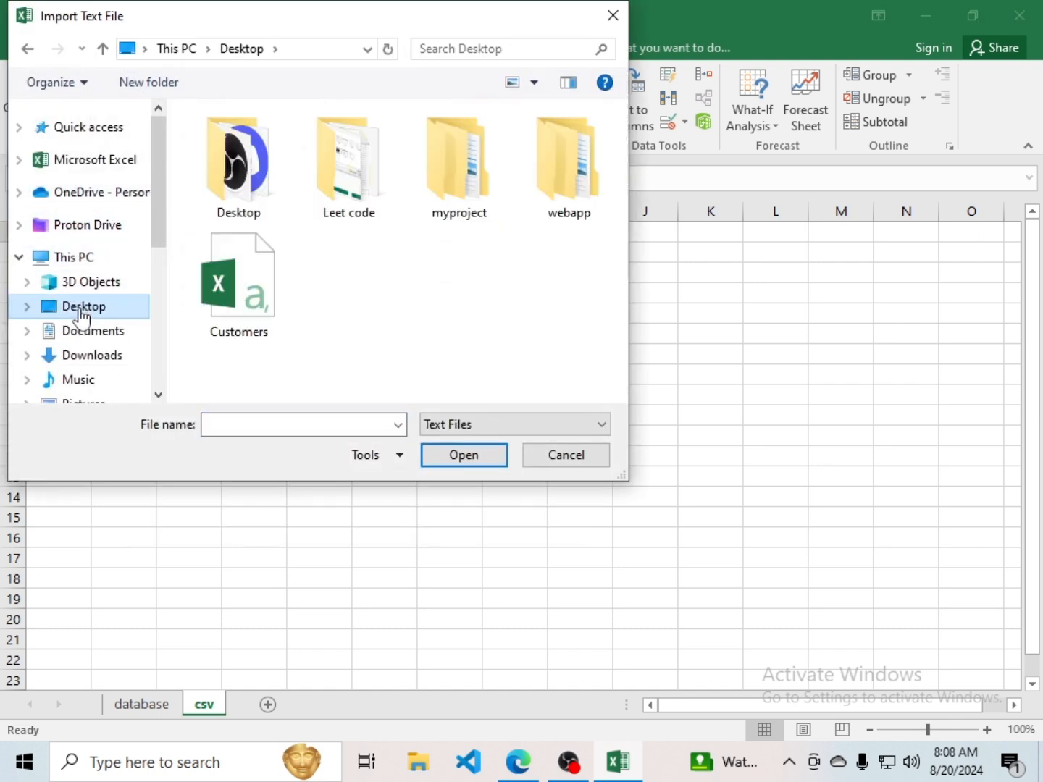
click(229, 290)
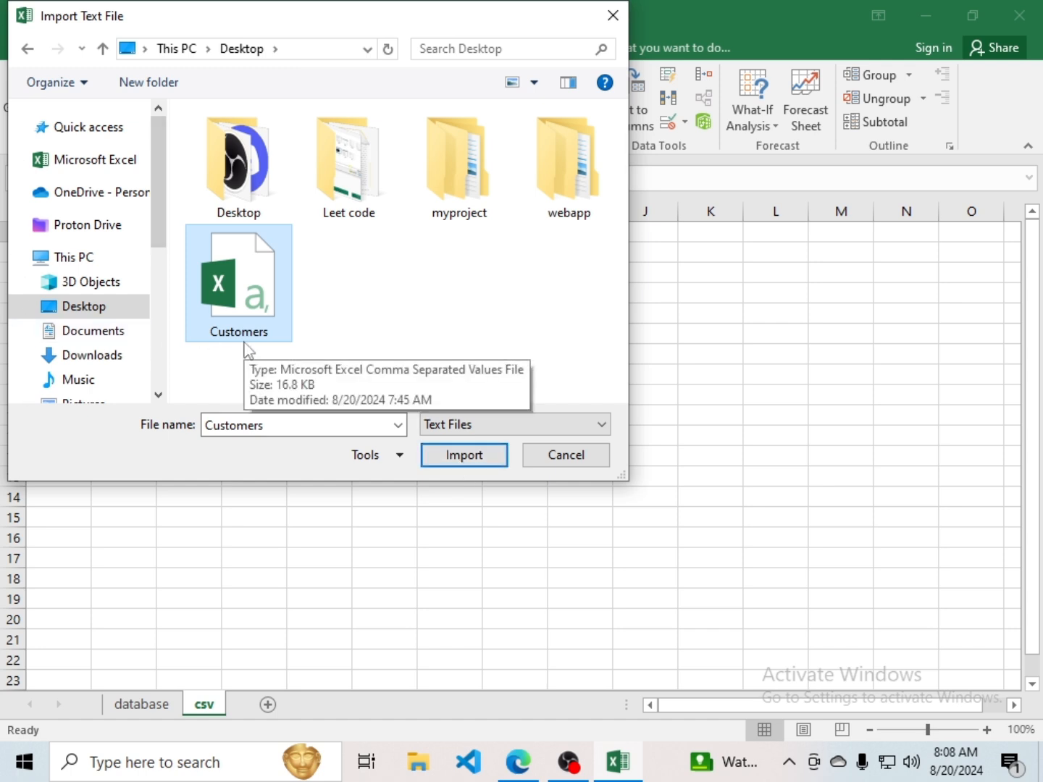
click(474, 454)
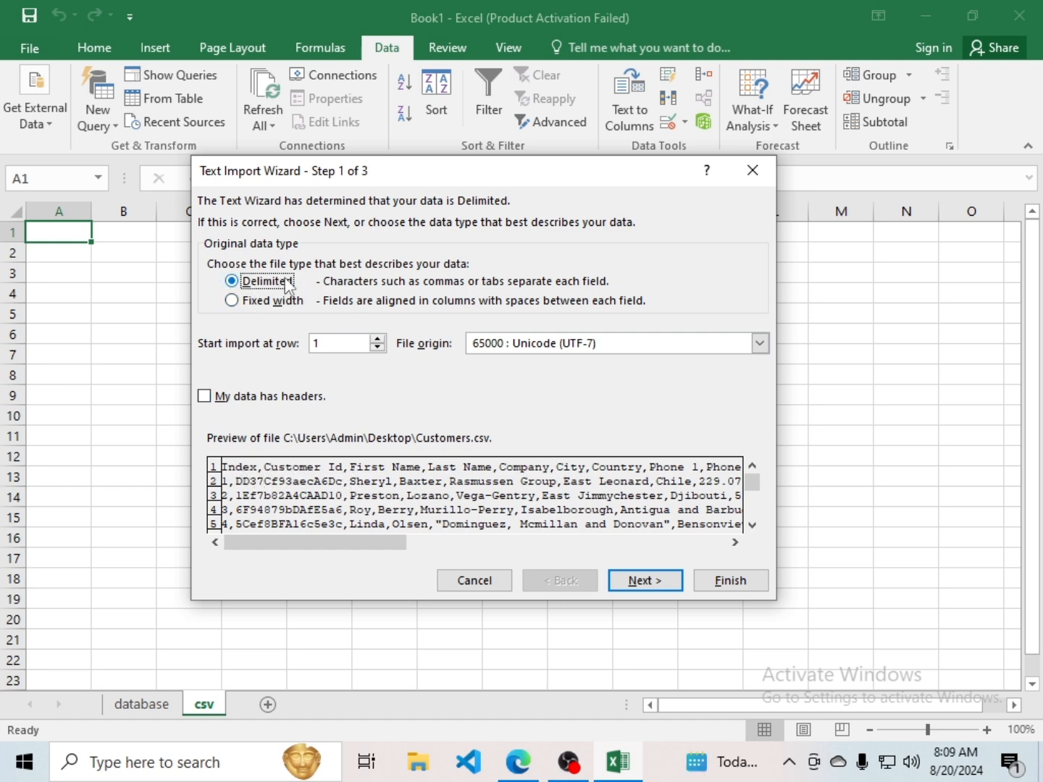
Step: Import the file as delimited data with Comma added as a delimiter, placing it at A1 of the existing worksheet
click(621, 583)
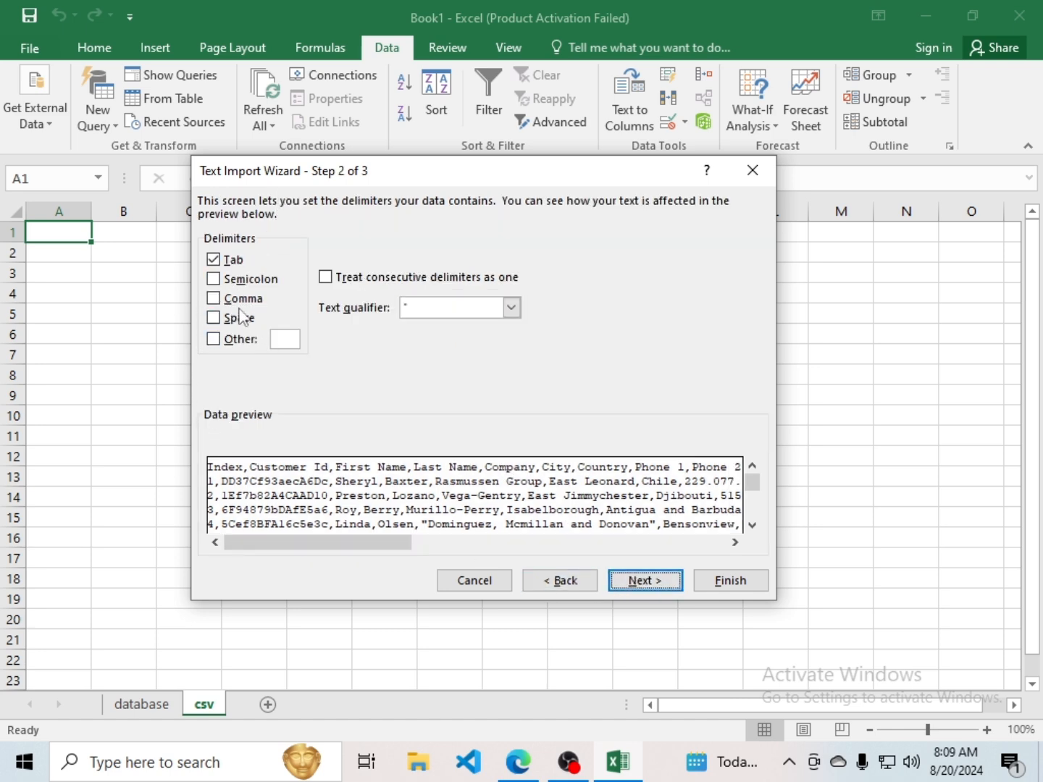
click(213, 298)
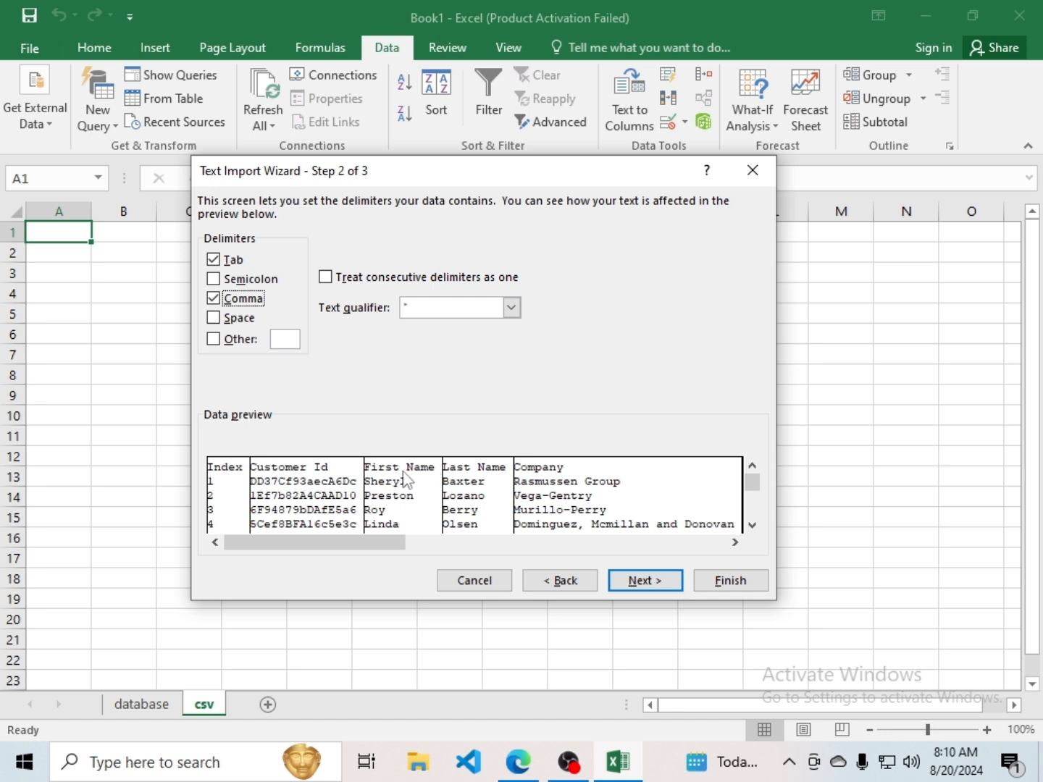
click(644, 580)
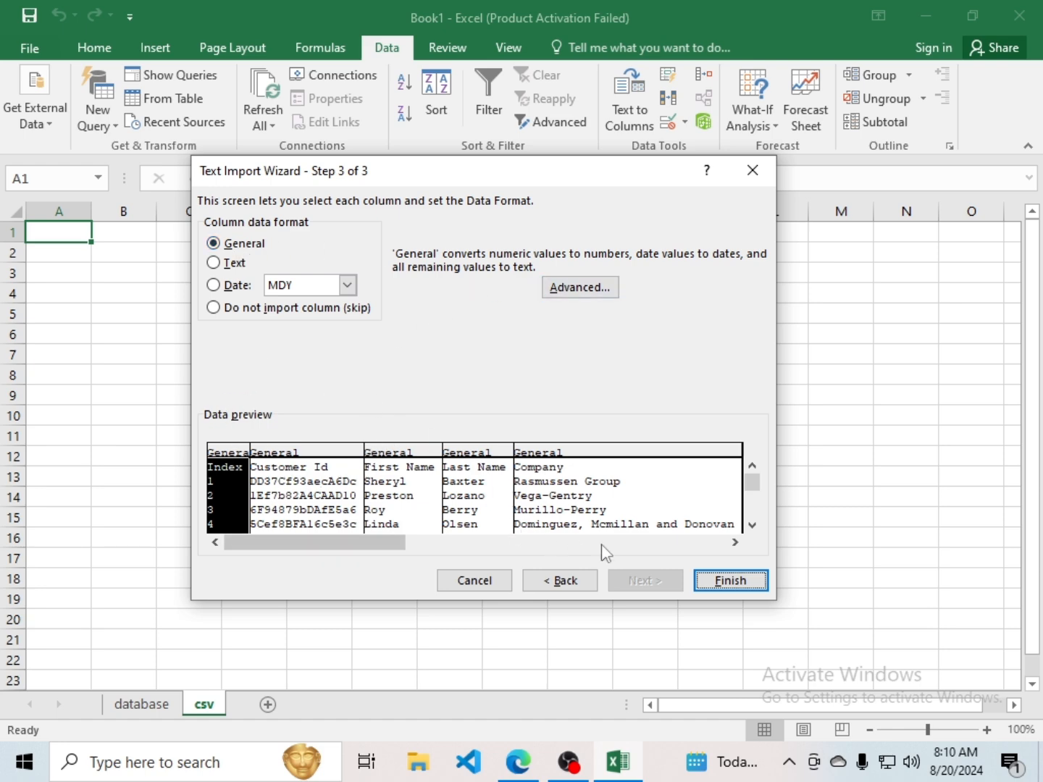
click(728, 582)
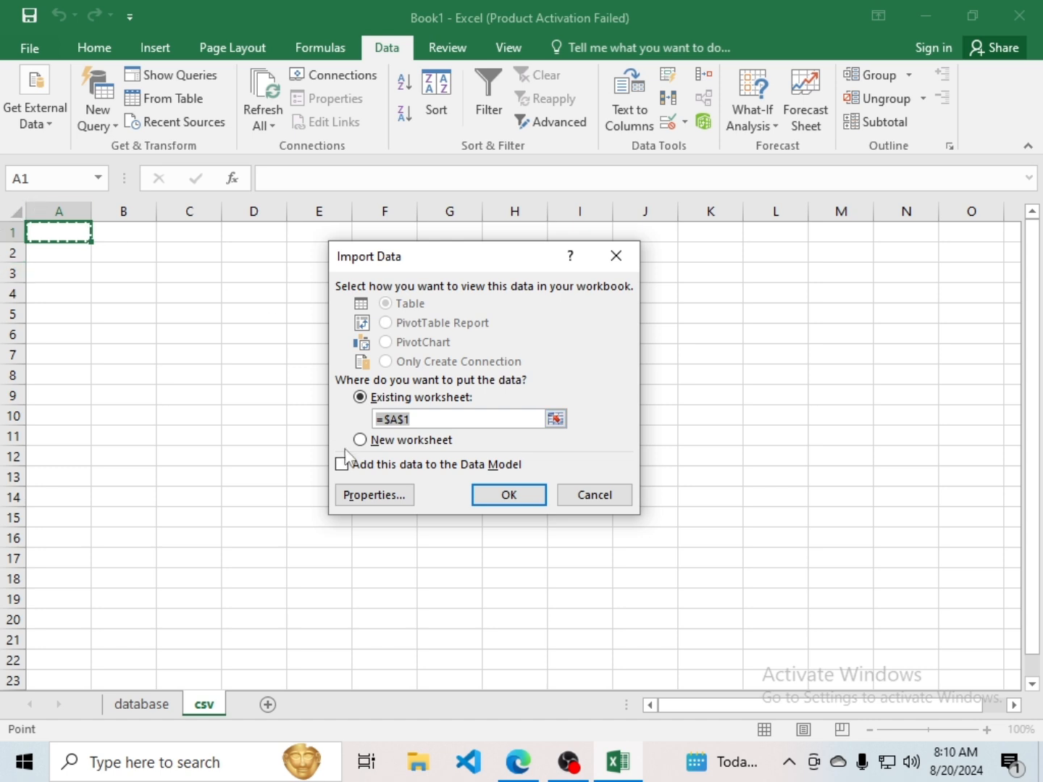
click(509, 496)
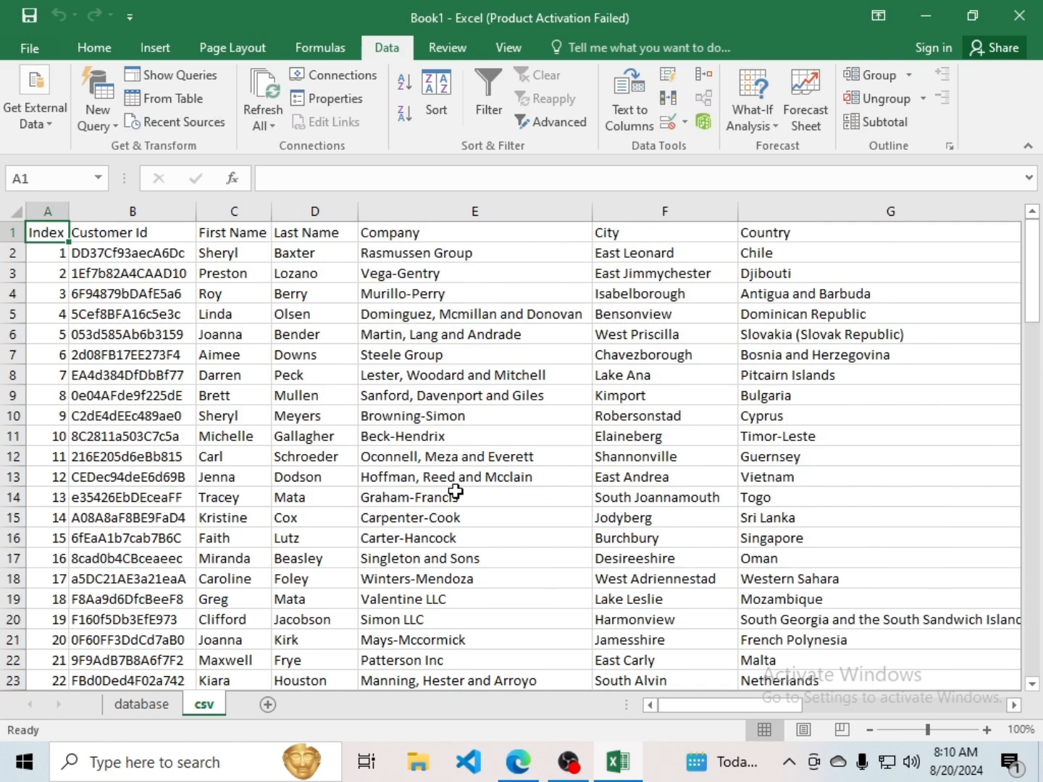
Step: Add a third worksheet and name it word file
scroll(449, 506, down, 20)
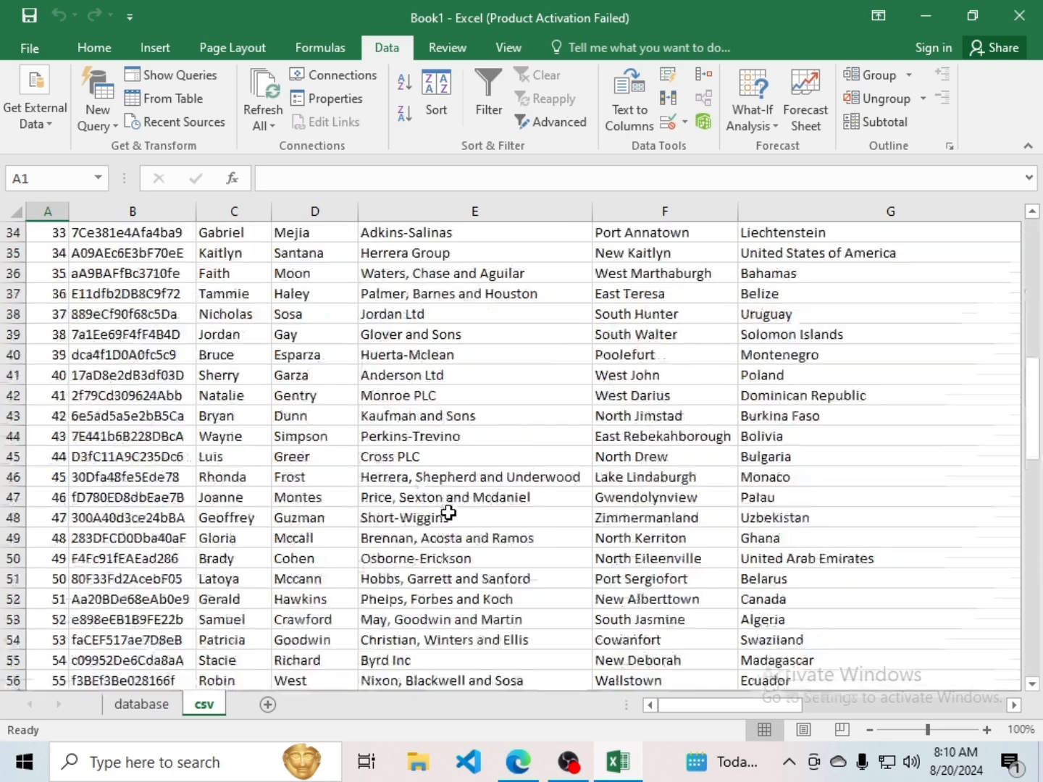
scroll(454, 512, down, 4)
scroll(453, 512, up, 16)
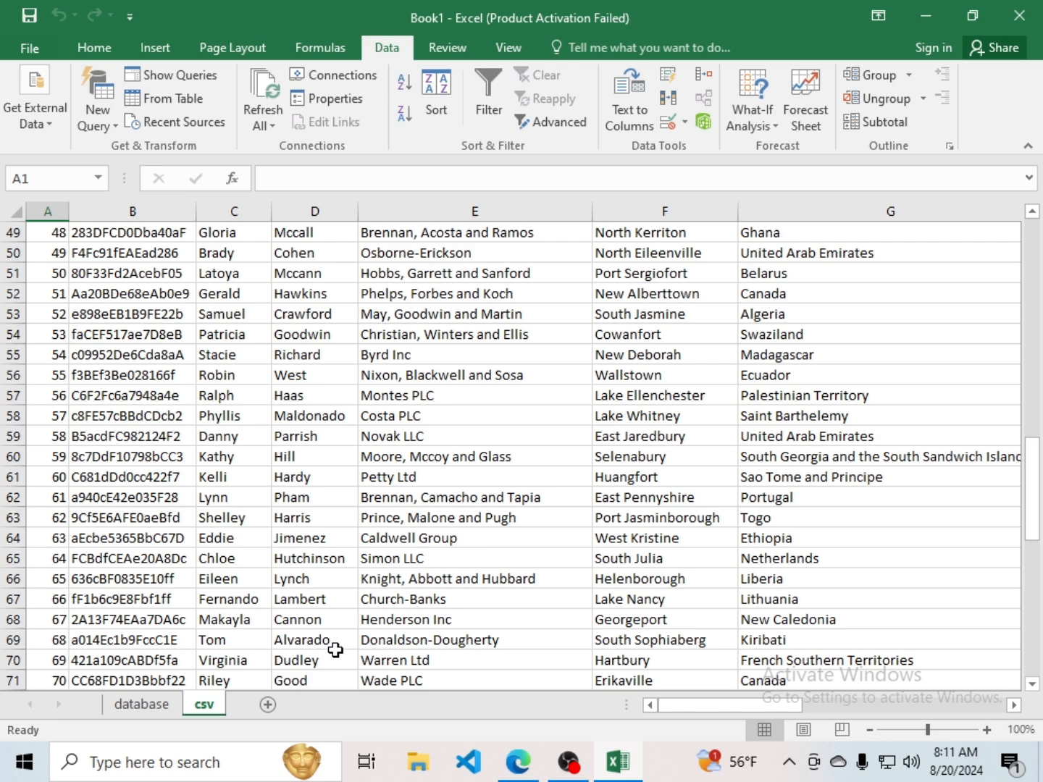
click(269, 707)
double_click(270, 711)
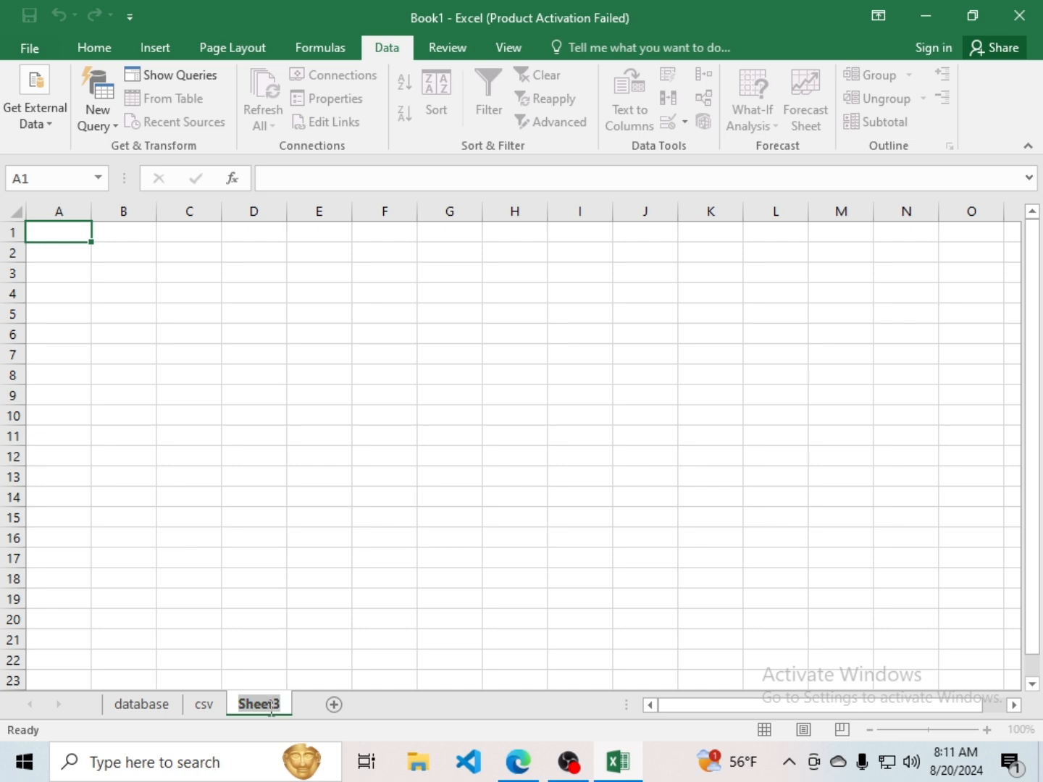
text(word)
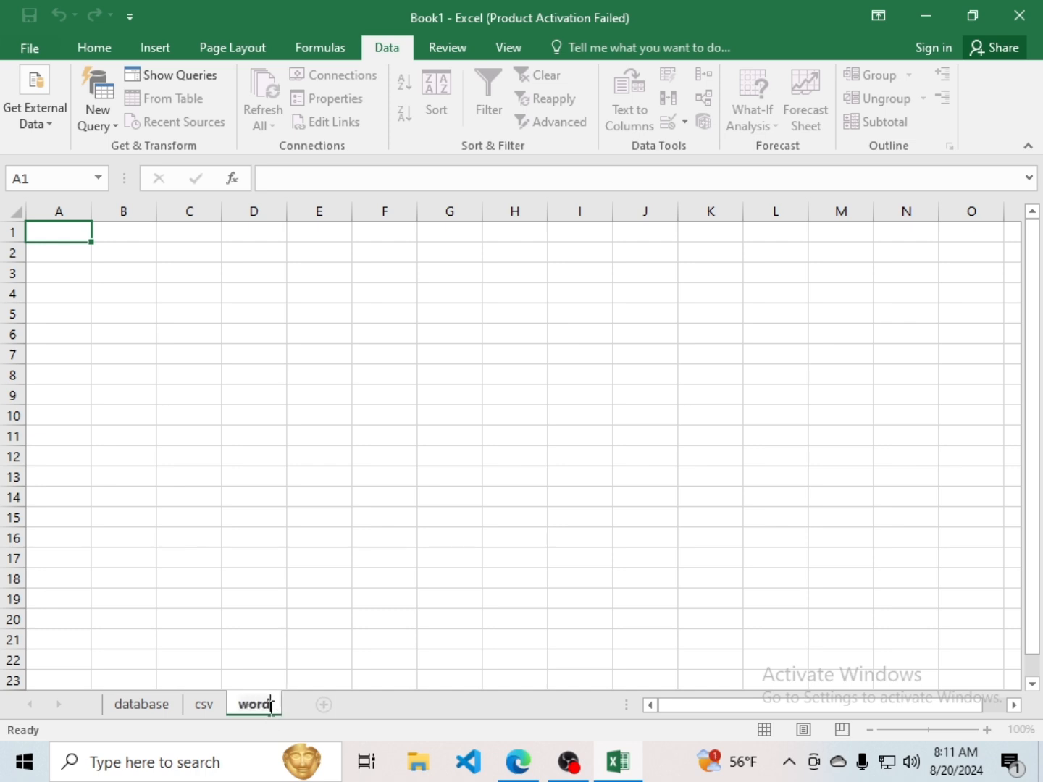
text( file)
key(Return)
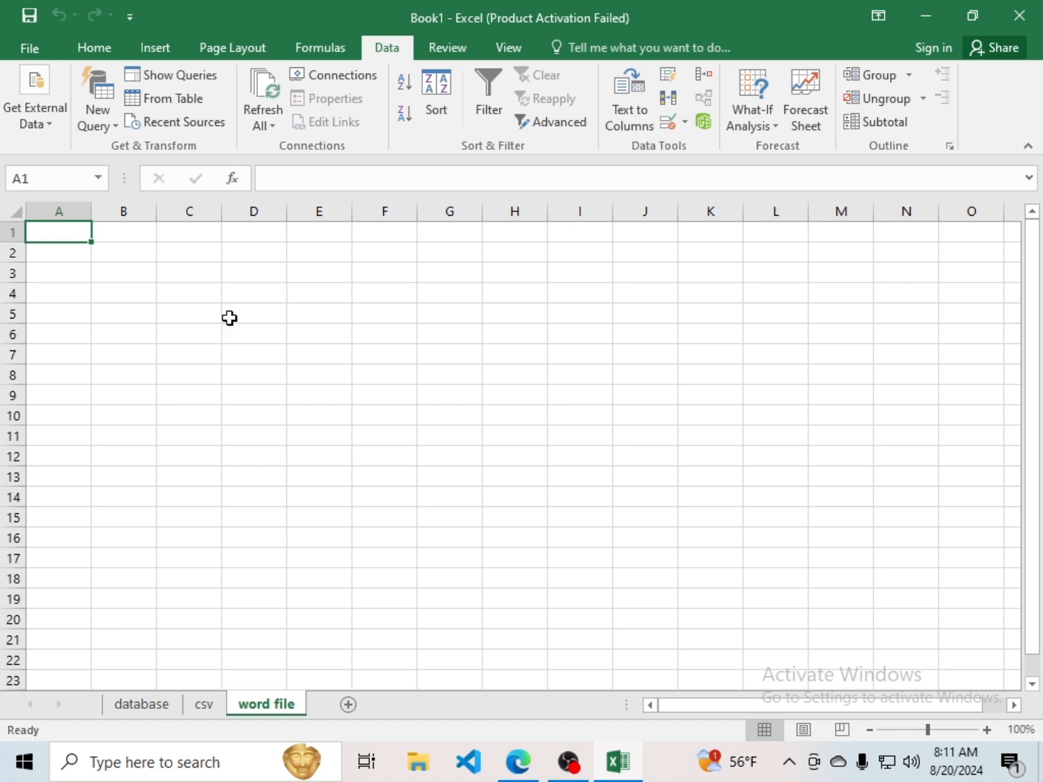
click(56, 118)
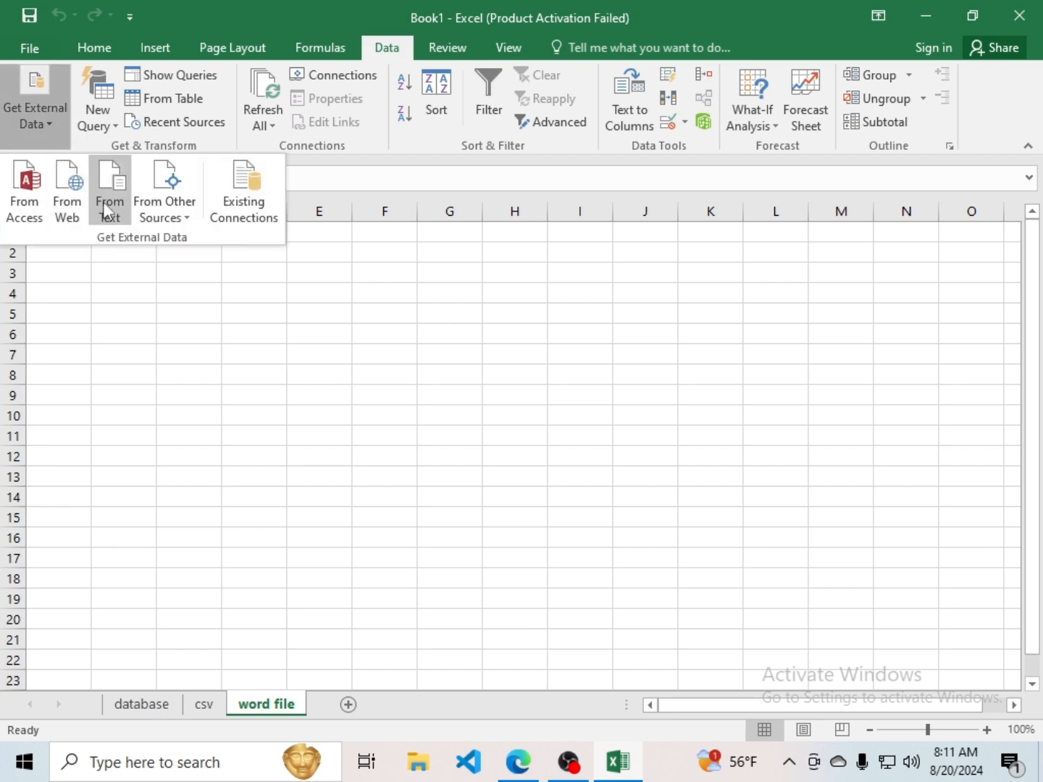
click(106, 210)
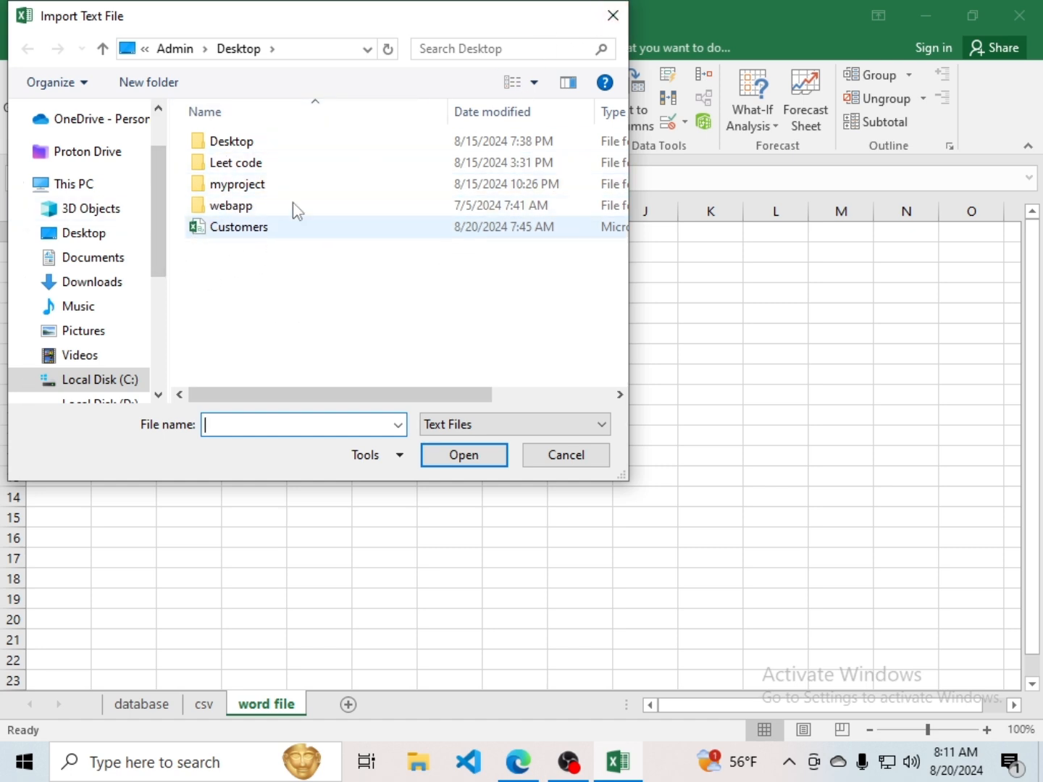
click(613, 16)
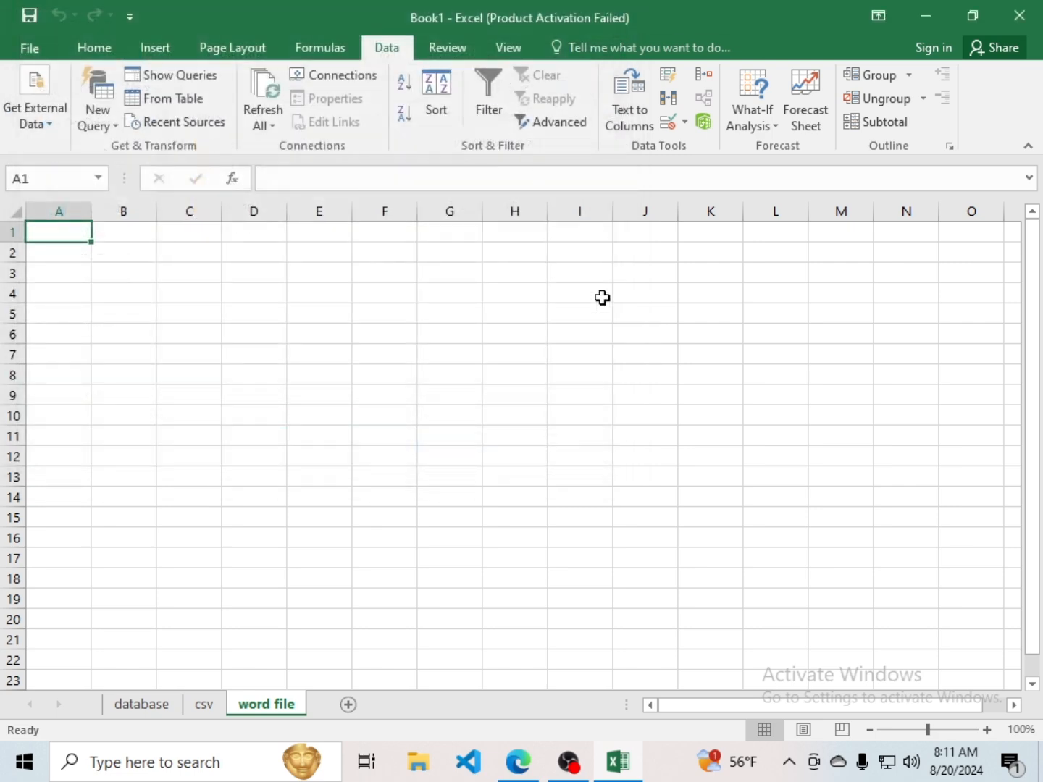
Step: Minimize the workbook and check the file type of the Customers Word document on the desktop in its properties
click(928, 17)
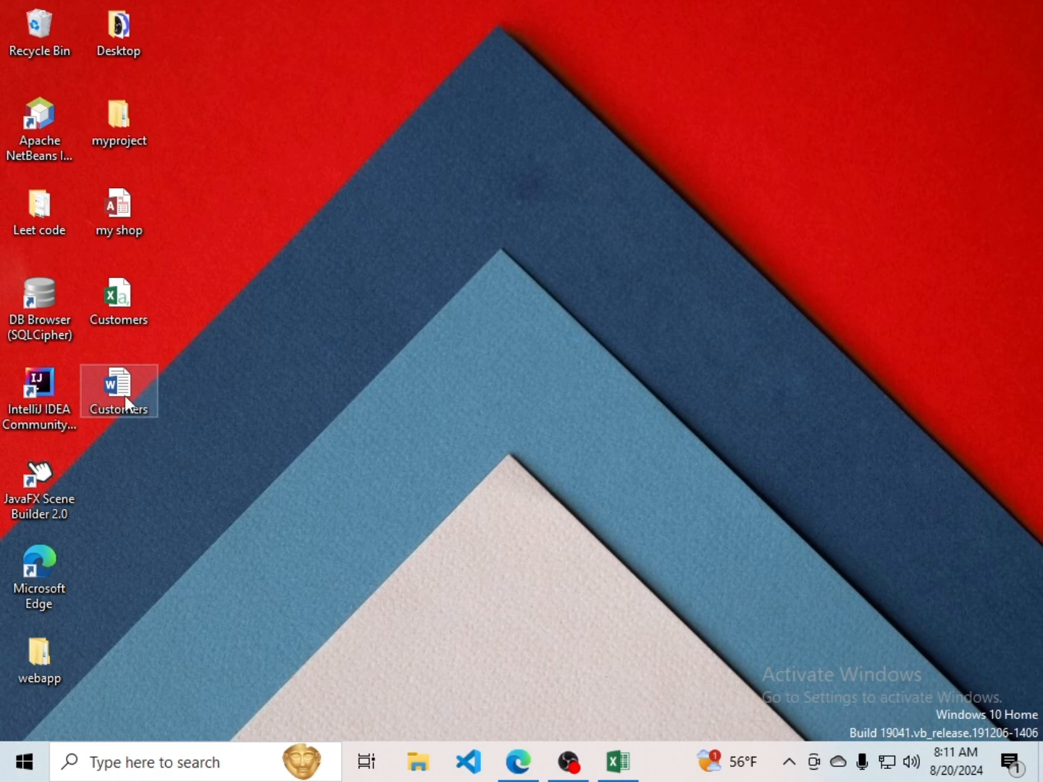
right_click(124, 396)
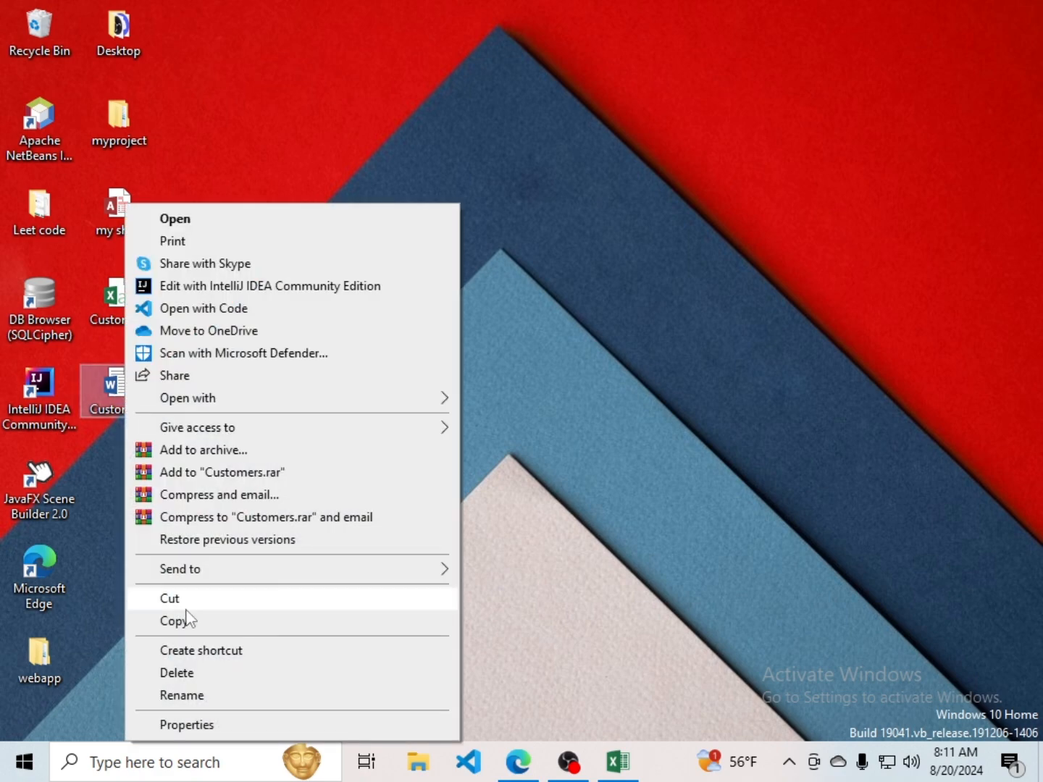
click(199, 732)
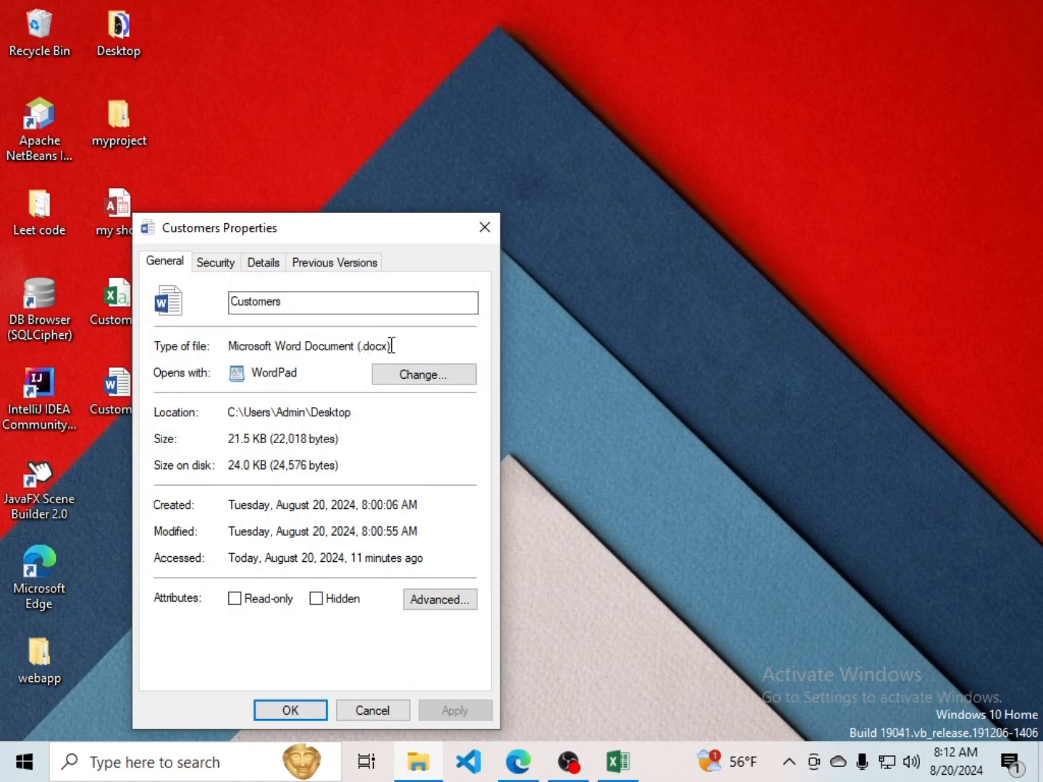
click(486, 228)
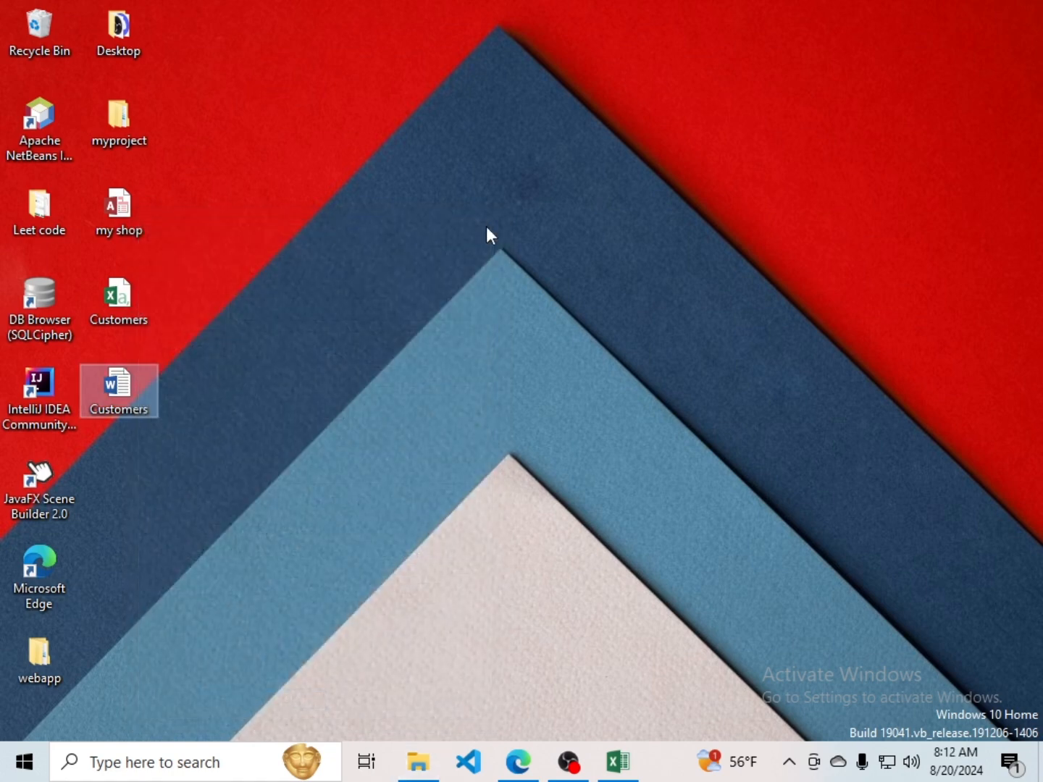
click(123, 447)
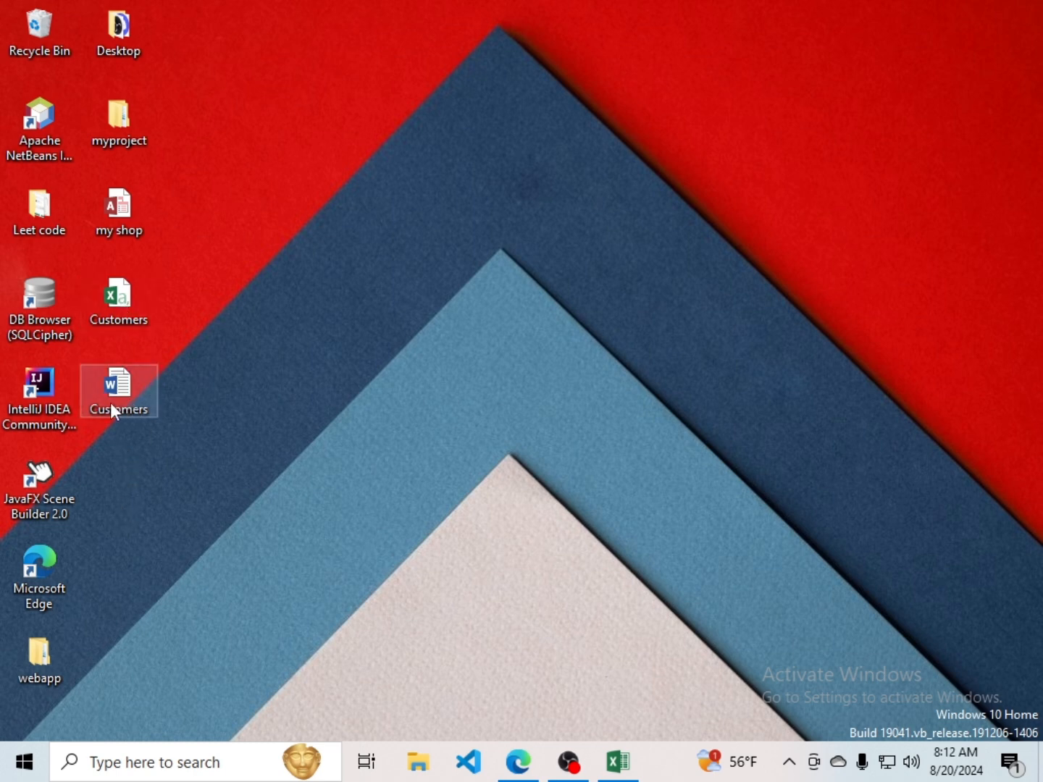
Step: Open the Customers Word document from the desktop with WordPad, without making it the default app
mouse_move(115, 399)
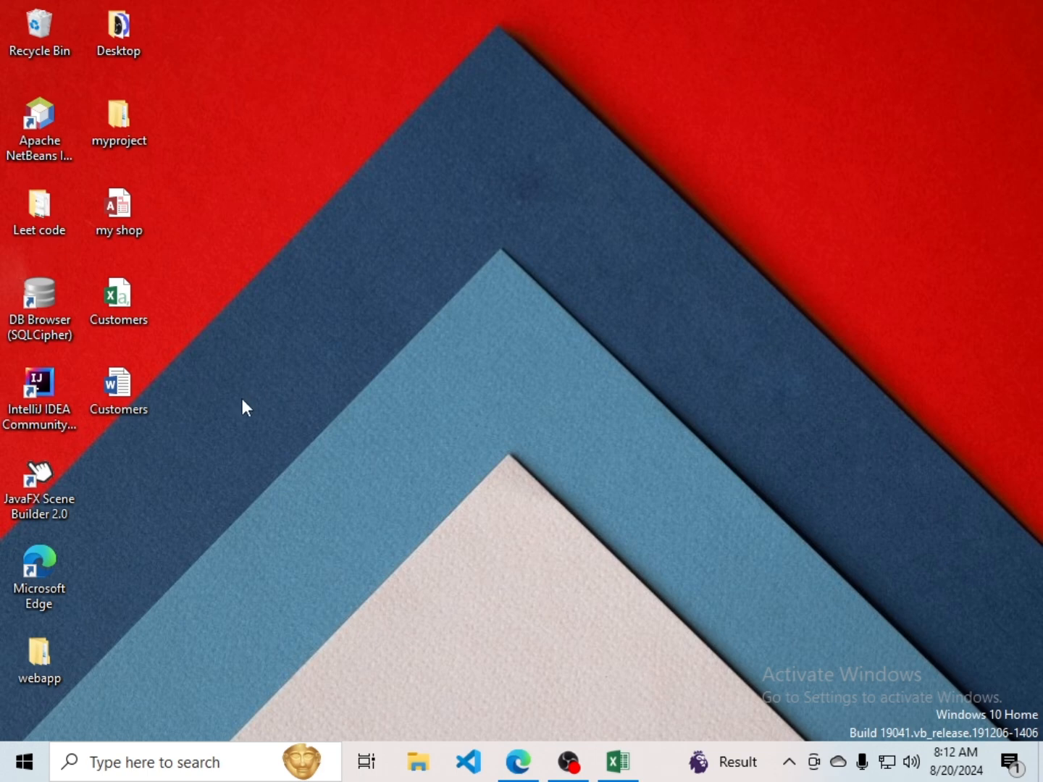
mouse_move(130, 404)
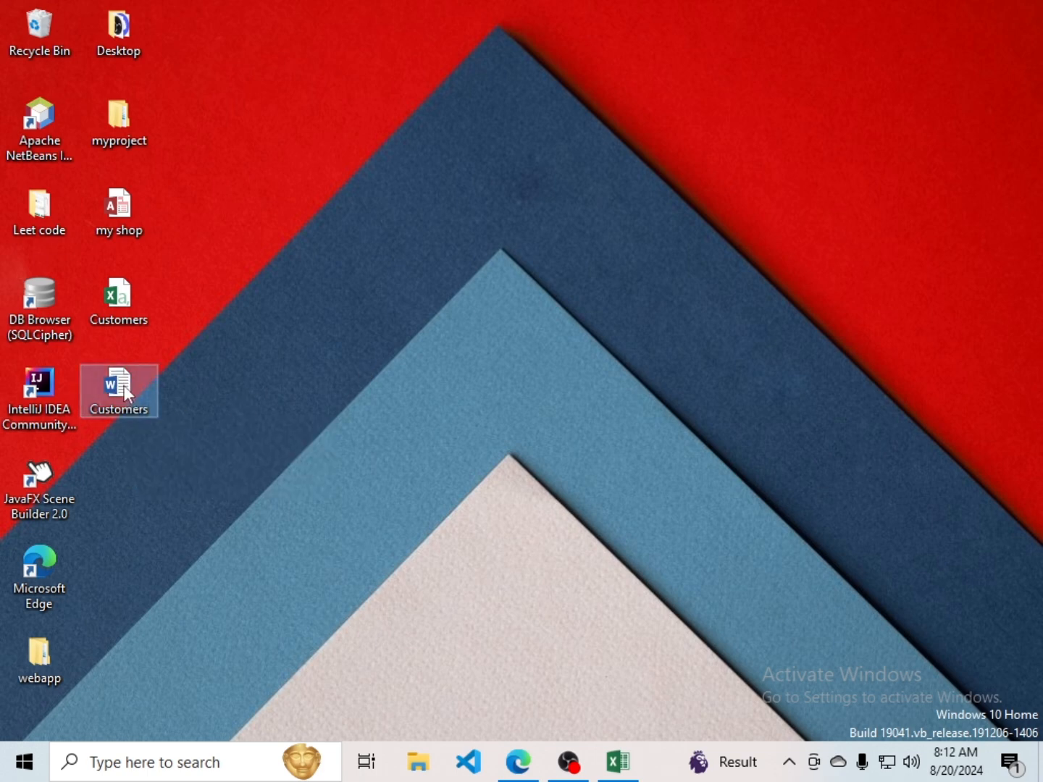
right_click(127, 394)
mouse_move(258, 407)
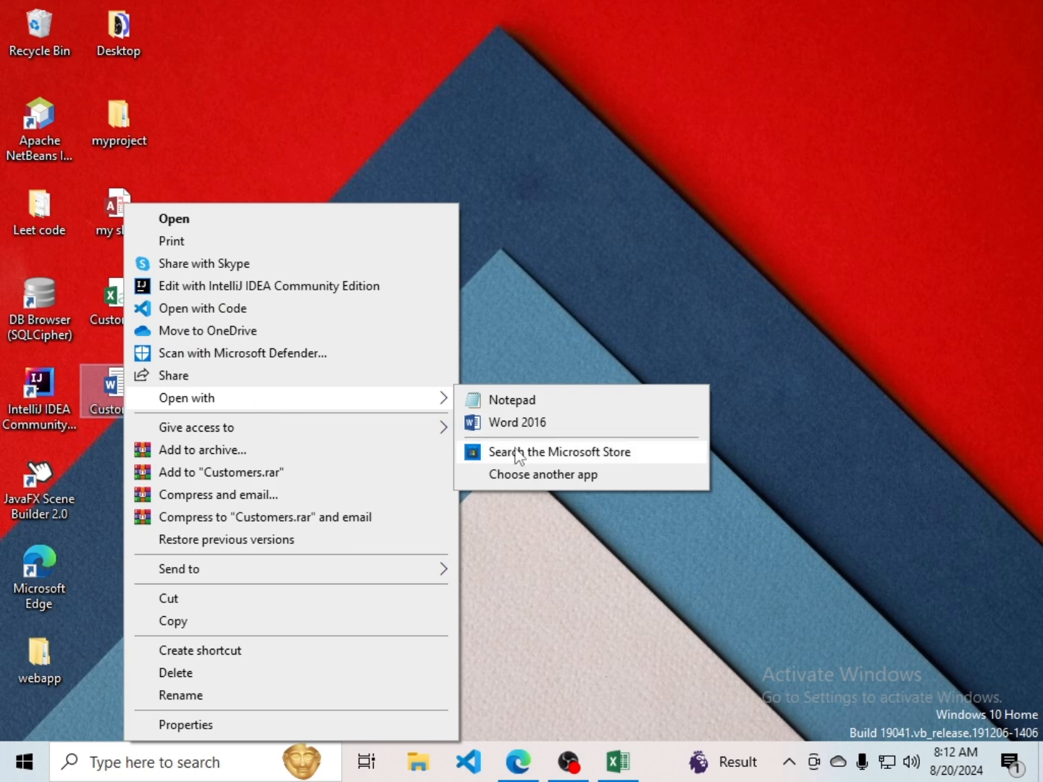
click(517, 476)
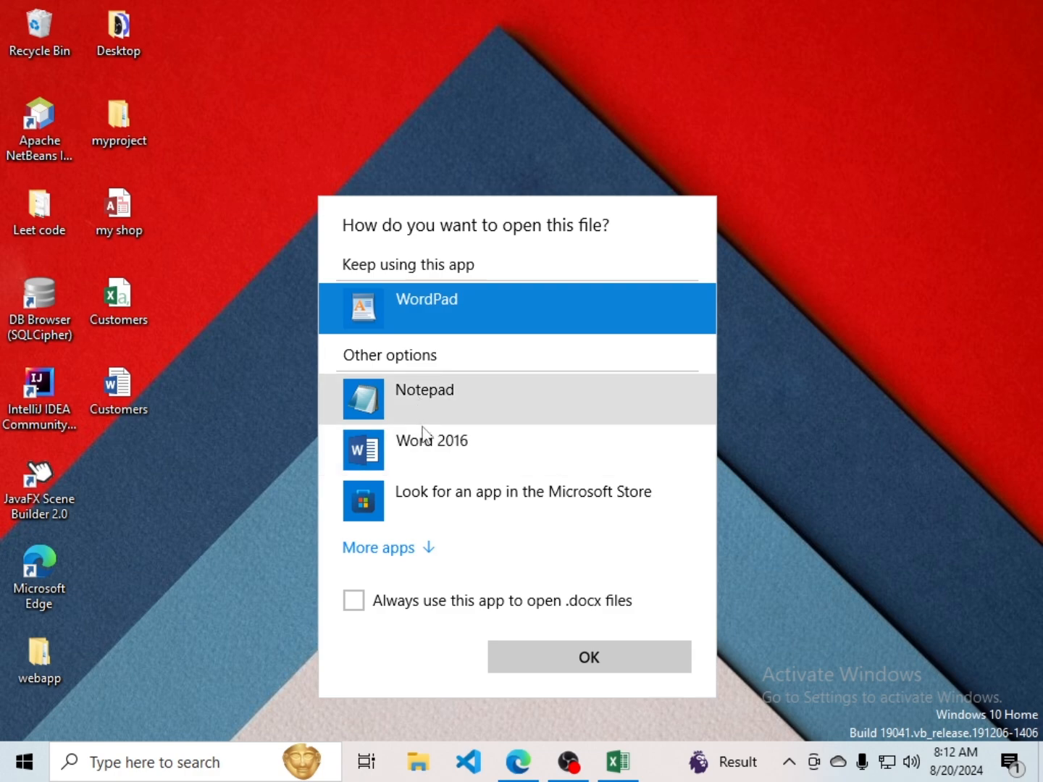
click(426, 551)
scroll(464, 499, down, 1)
scroll(467, 492, down, 3)
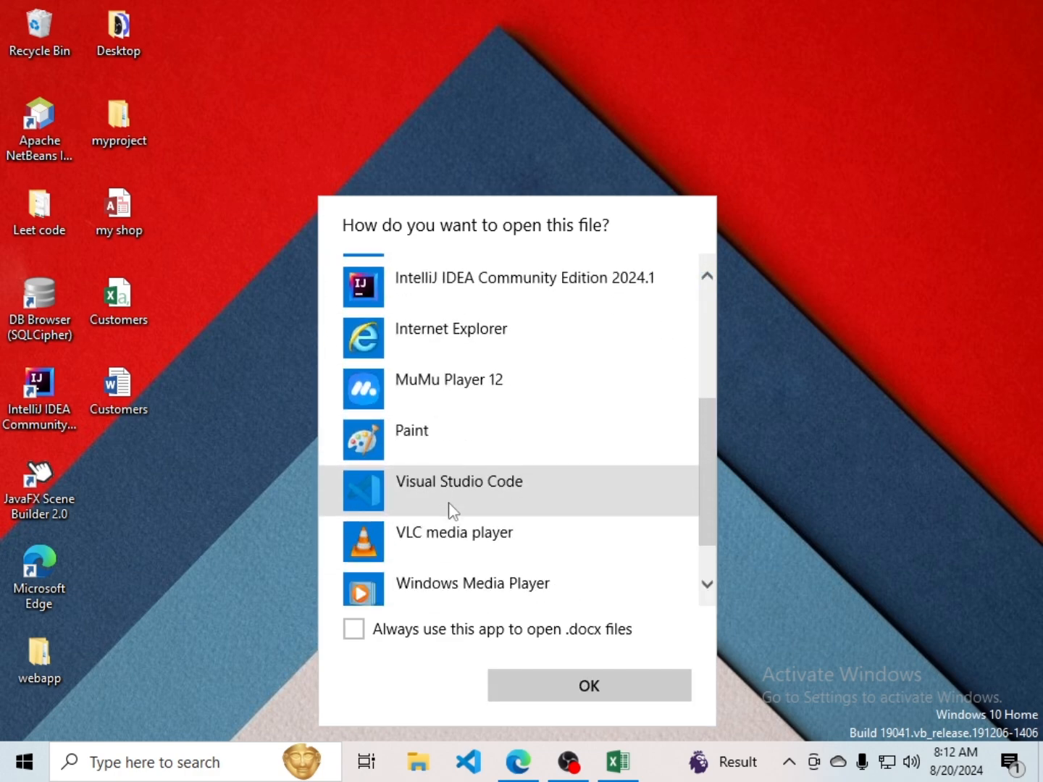
scroll(420, 444, up, 5)
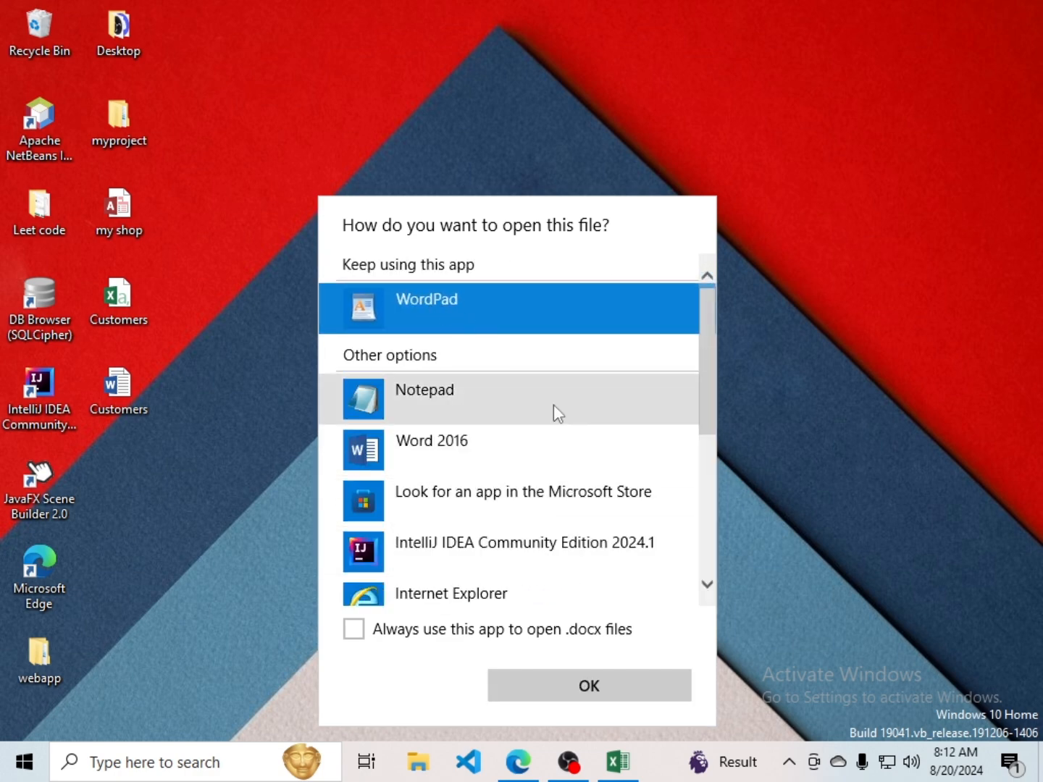
click(590, 682)
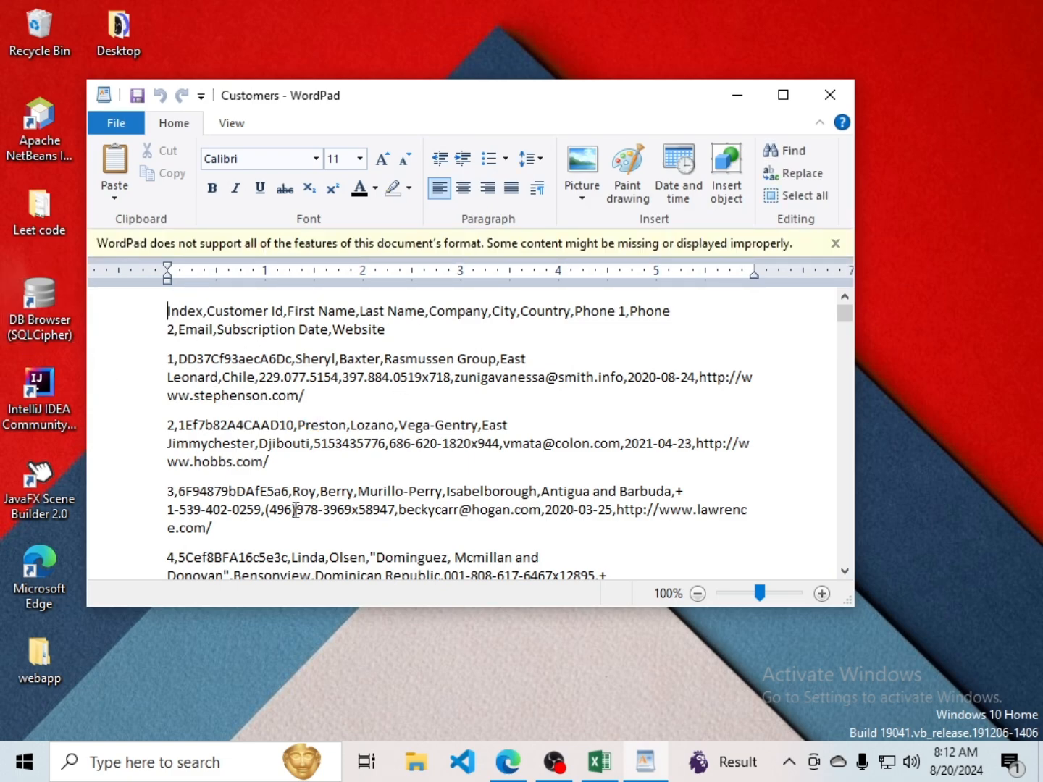
Step: Start saving a copy of the Customers document to the Desktop with Text Document as the file type
scroll(295, 511, down, 20)
scroll(332, 441, up, 3)
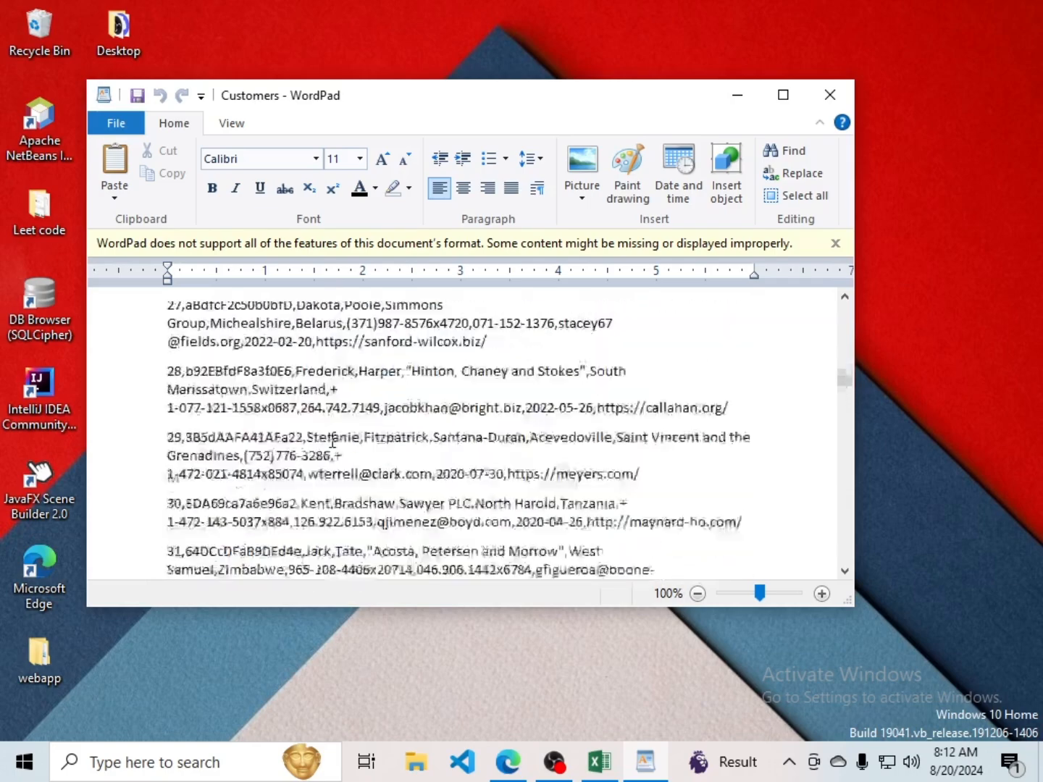
scroll(332, 442, up, 20)
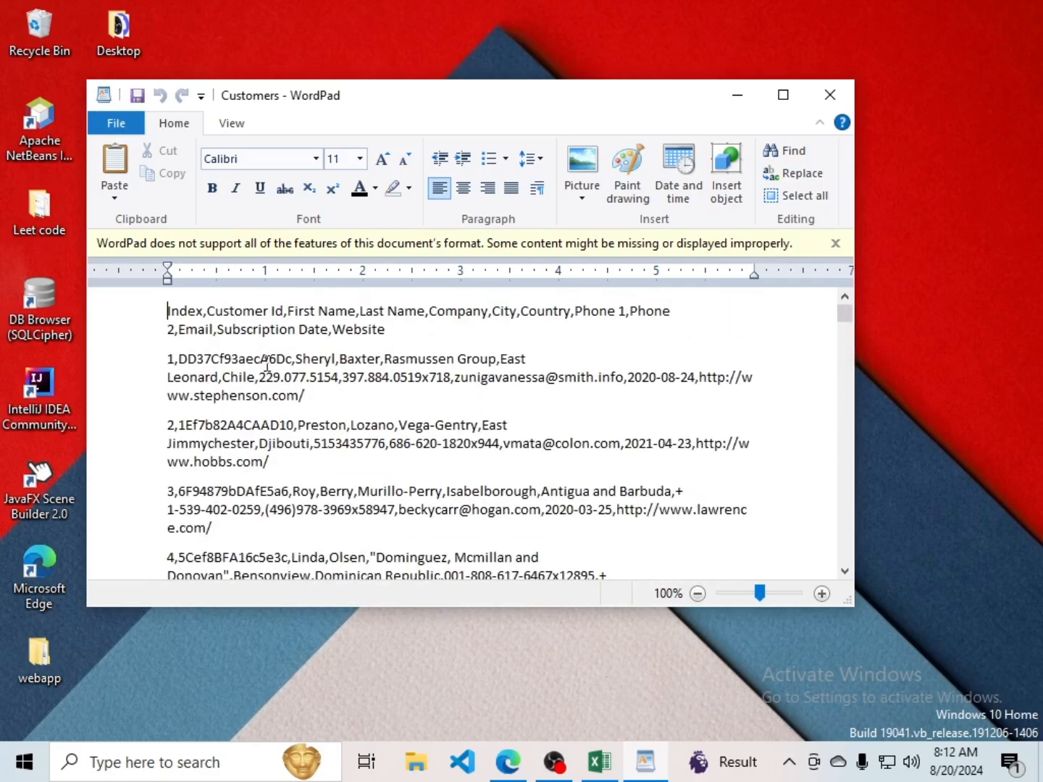
click(121, 125)
click(155, 298)
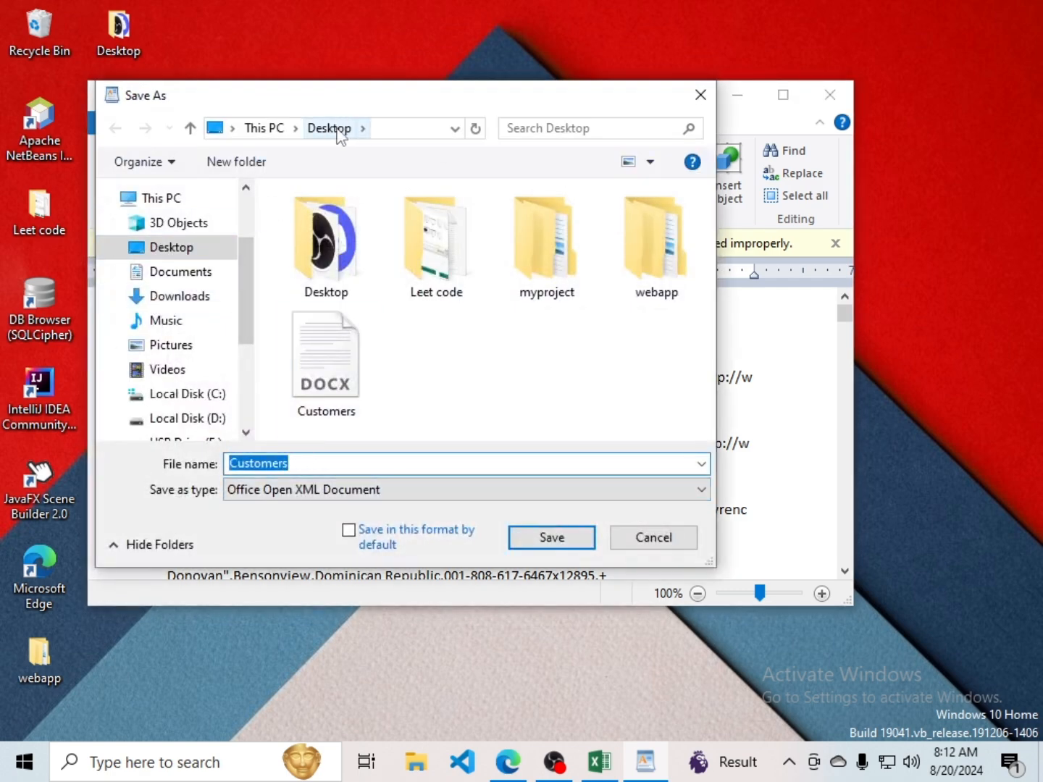
click(452, 128)
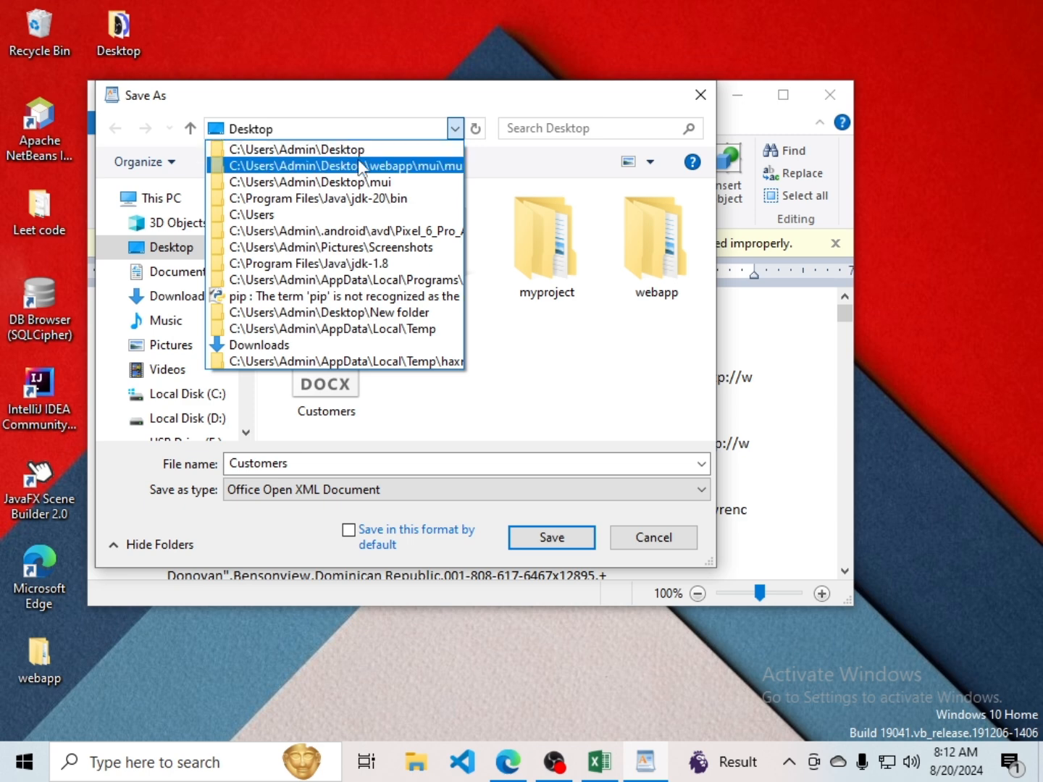
click(511, 341)
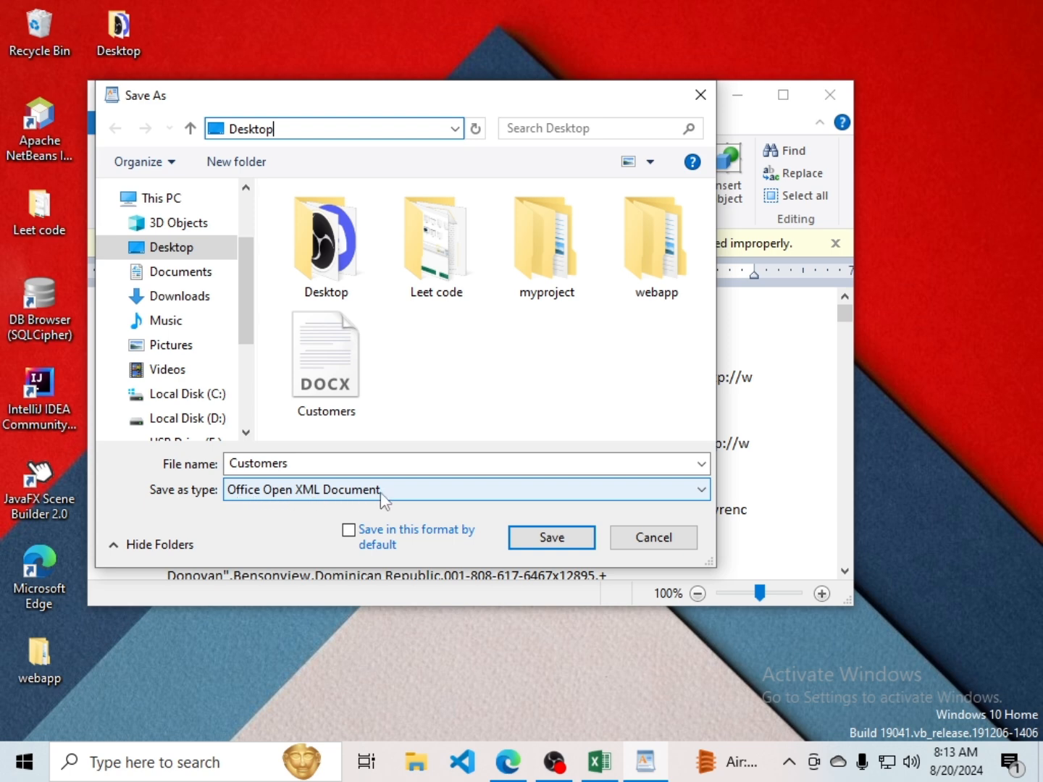
click(407, 494)
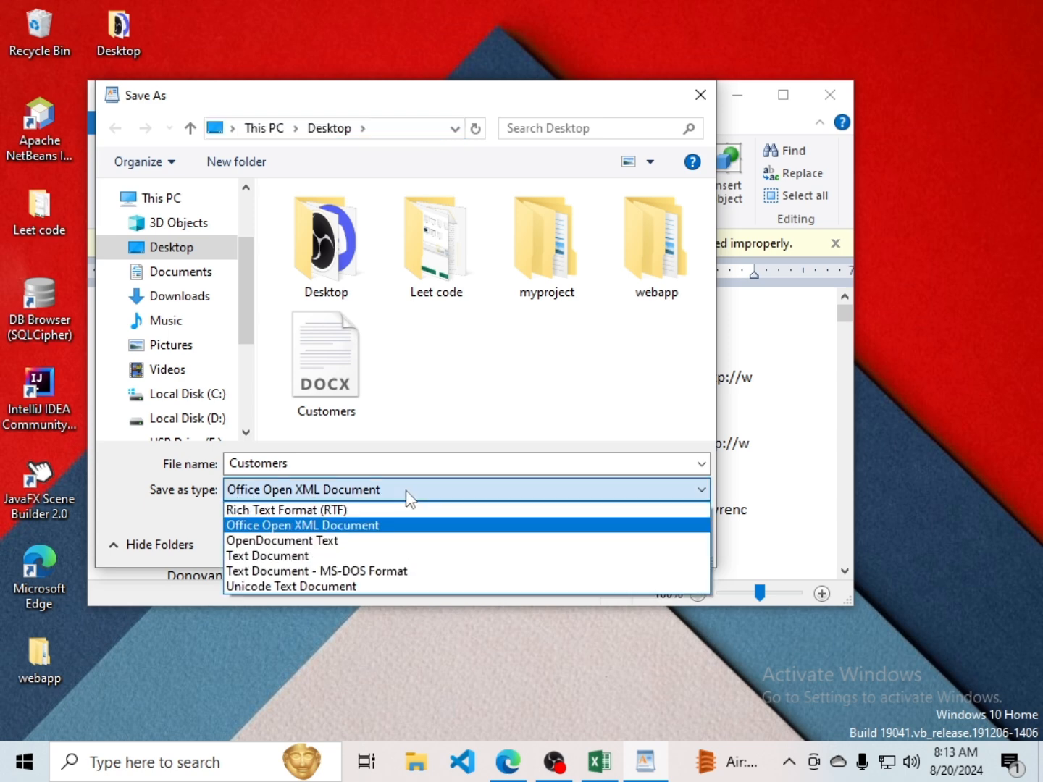
click(293, 555)
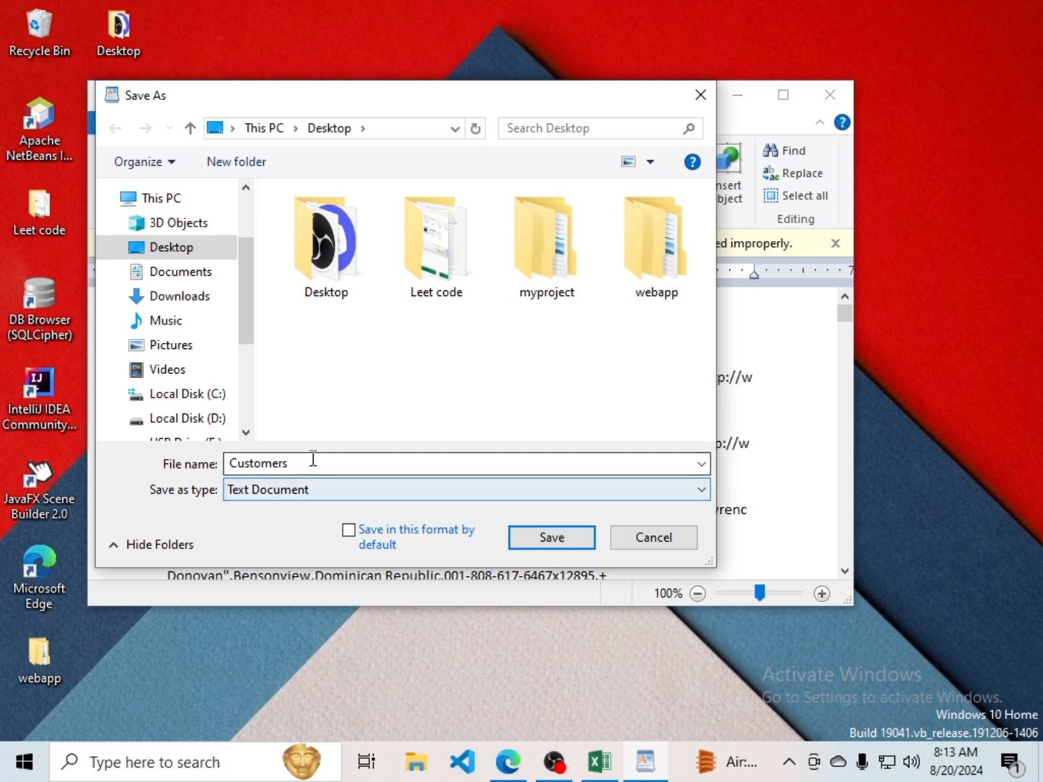
Step: Save the copy under the name Customers, accept the text-only format, and close WordPad
click(232, 465)
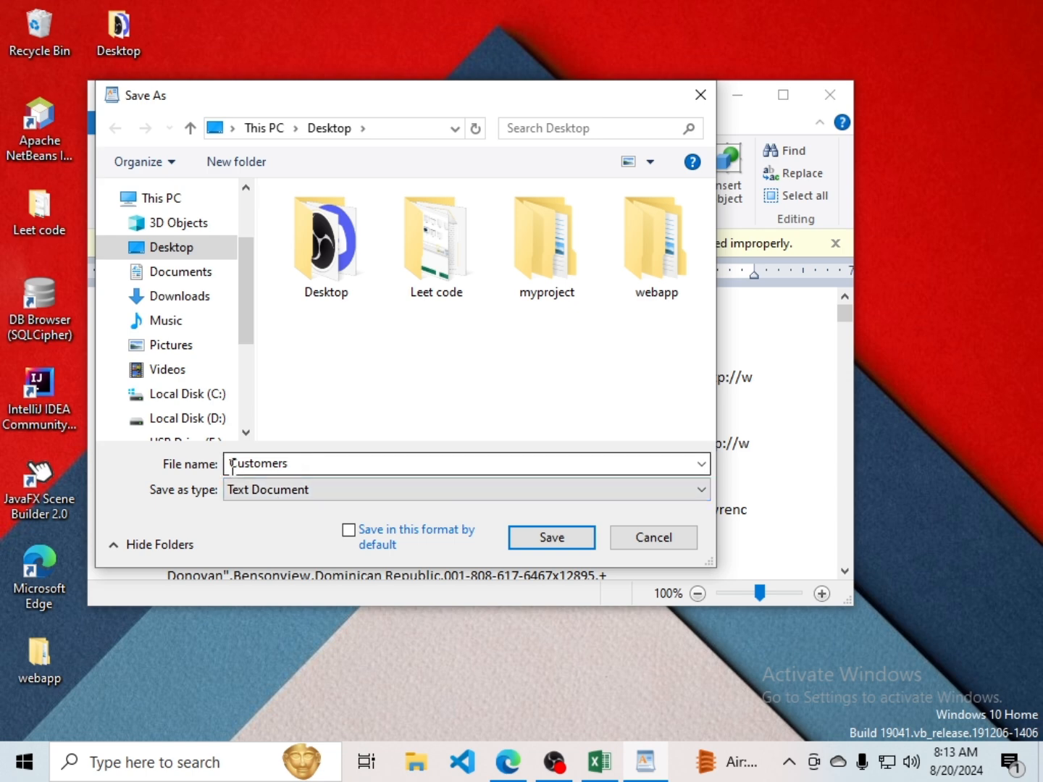
double_click(293, 460)
click(308, 464)
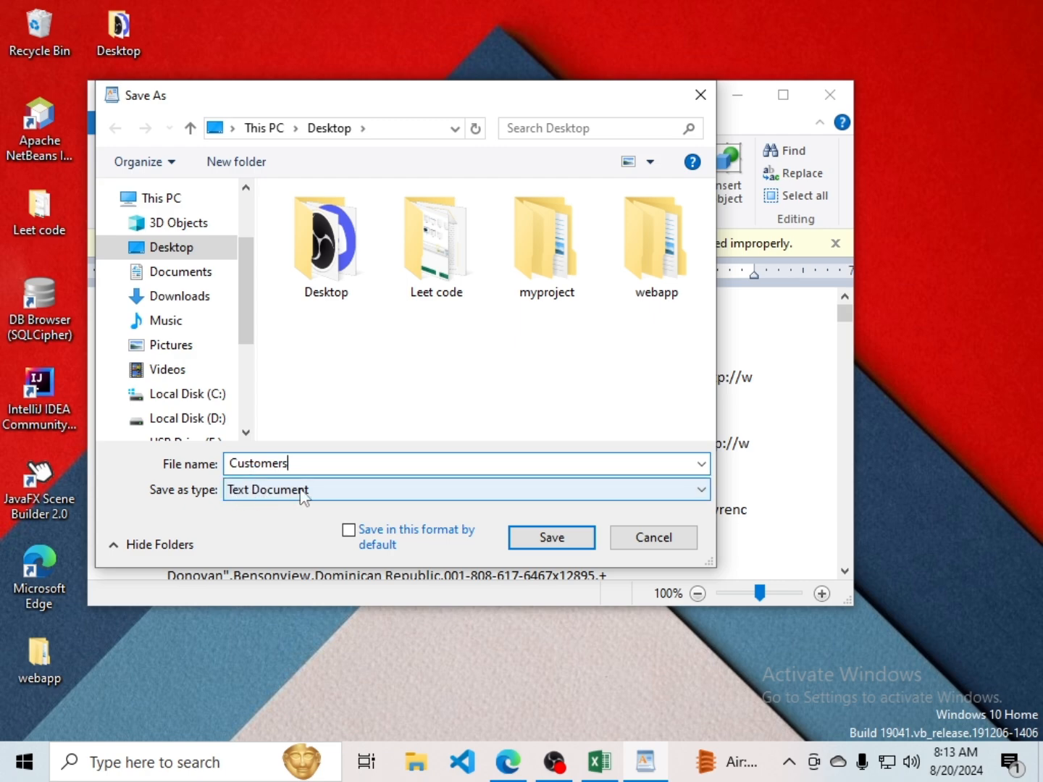
click(539, 540)
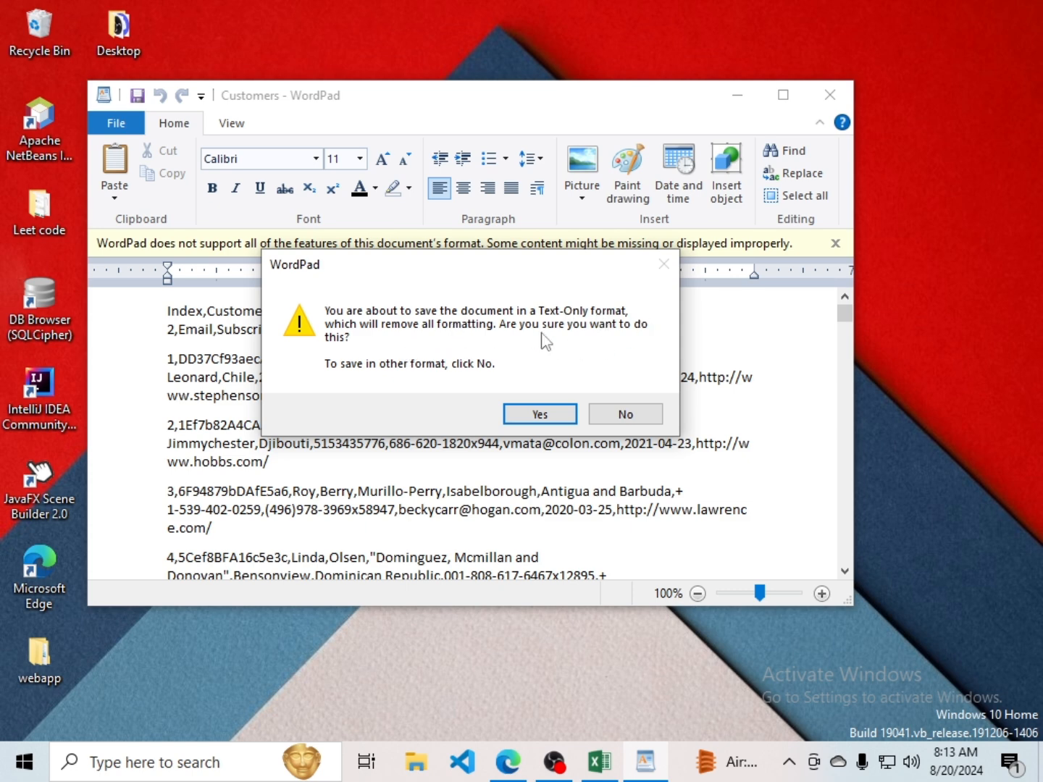
click(539, 413)
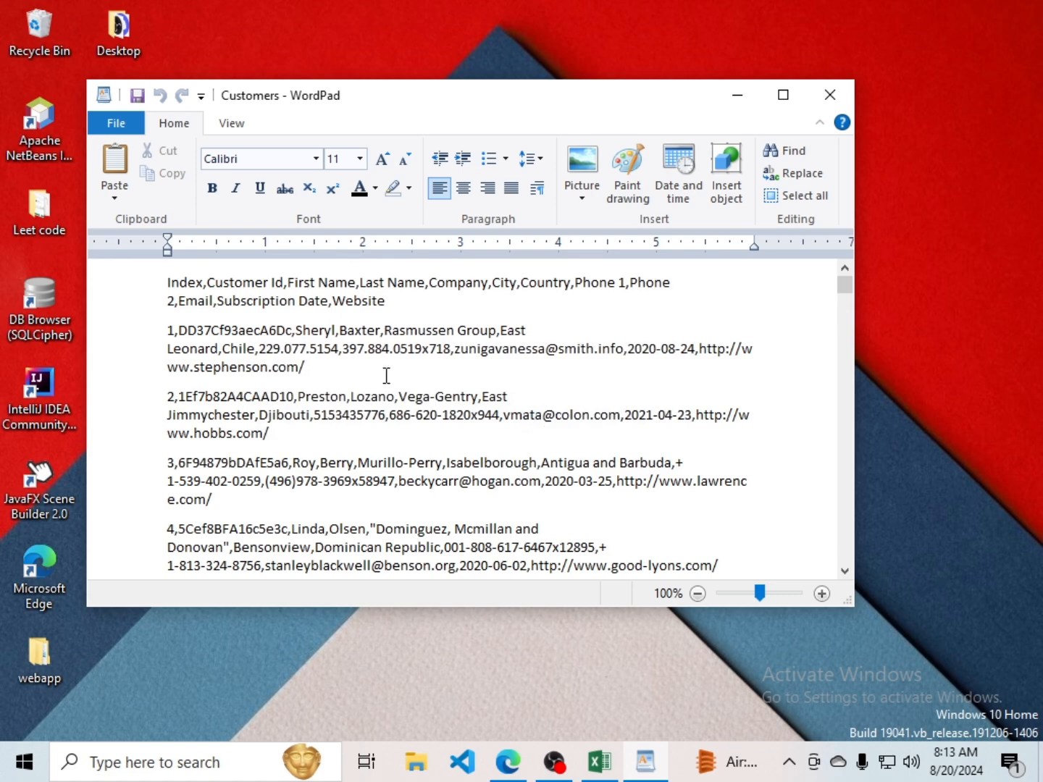
click(830, 95)
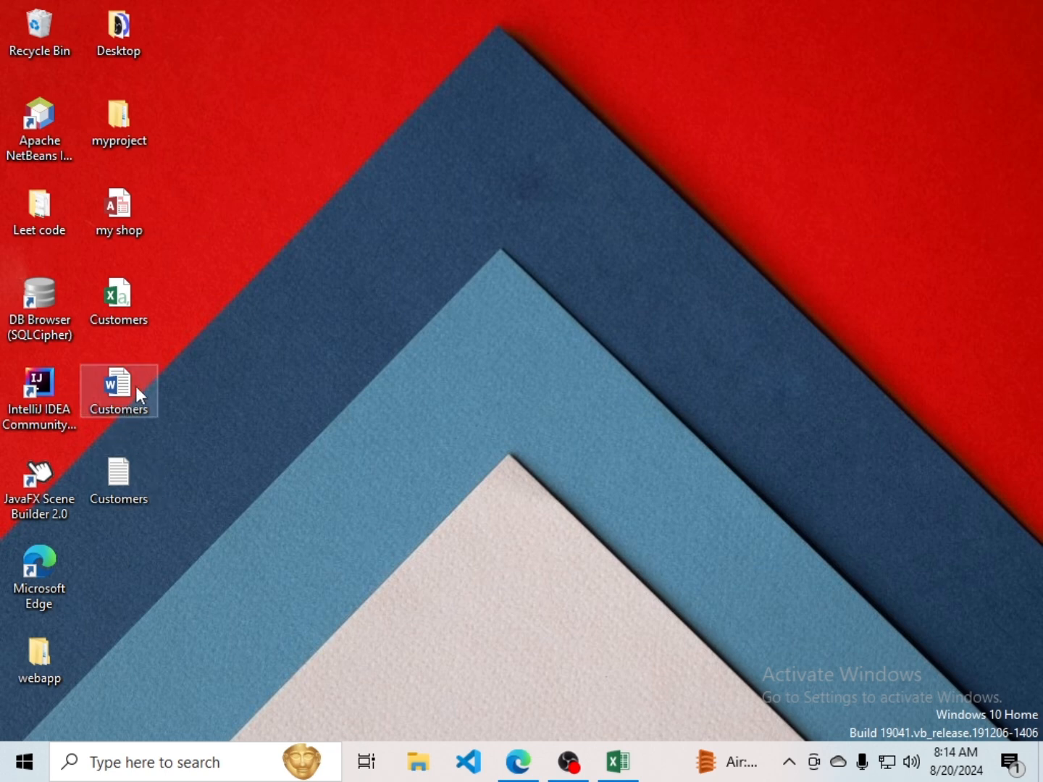
Step: Check the file type of the new Customers text file on the desktop in its properties
right_click(108, 483)
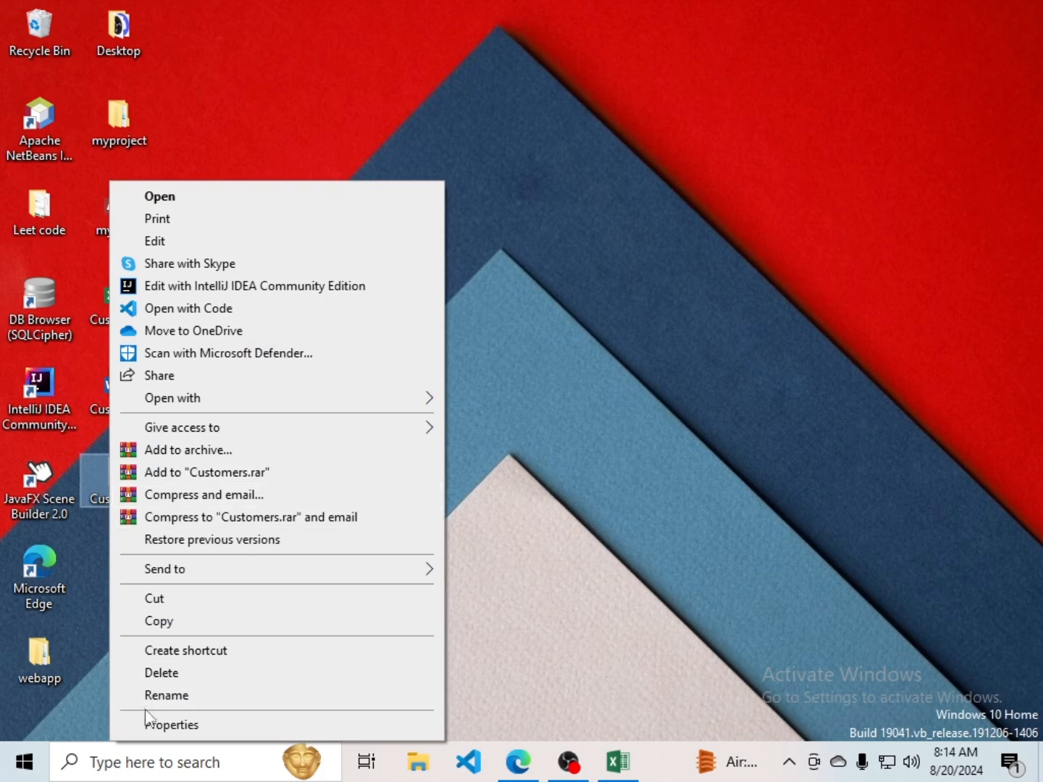
click(169, 726)
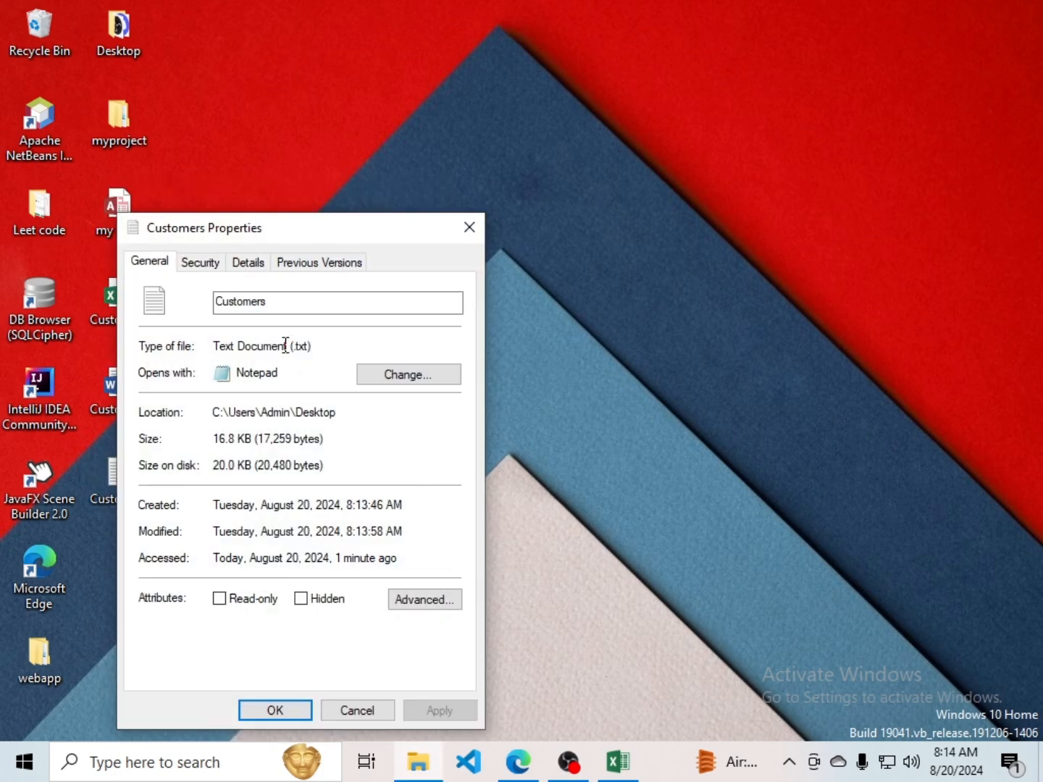
drag(284, 345, 335, 347)
click(470, 227)
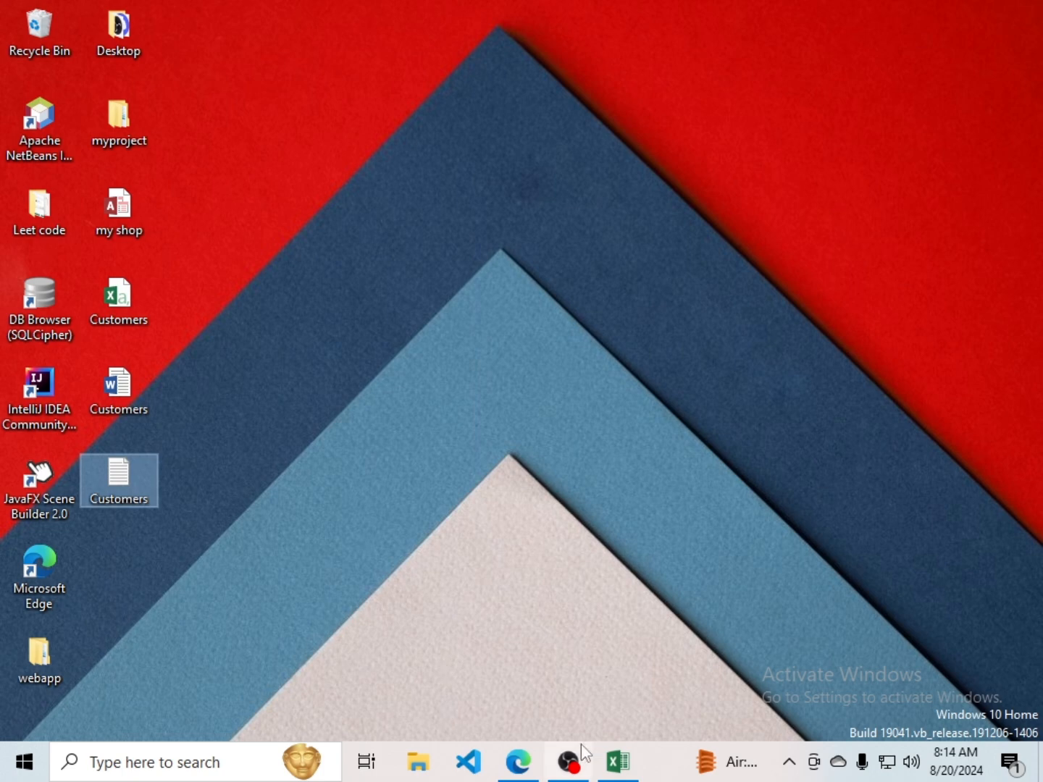
Step: Switch back to Excel and start a text import of the Customers text file from the Desktop into the word file worksheet
click(622, 761)
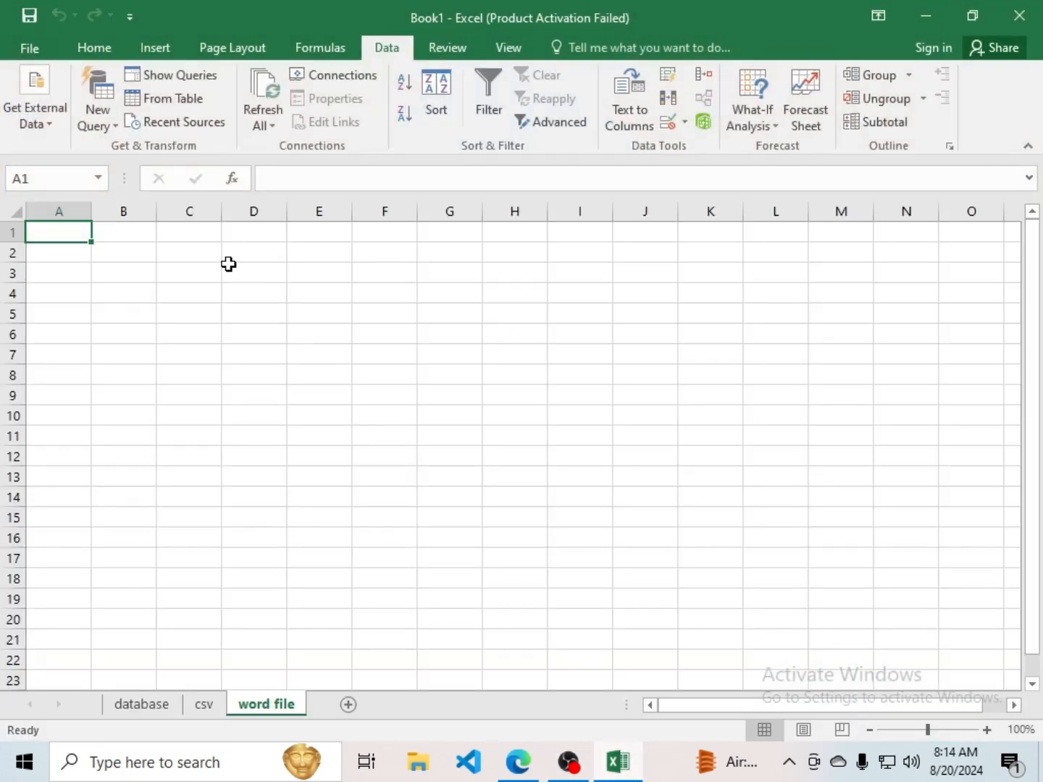
click(48, 108)
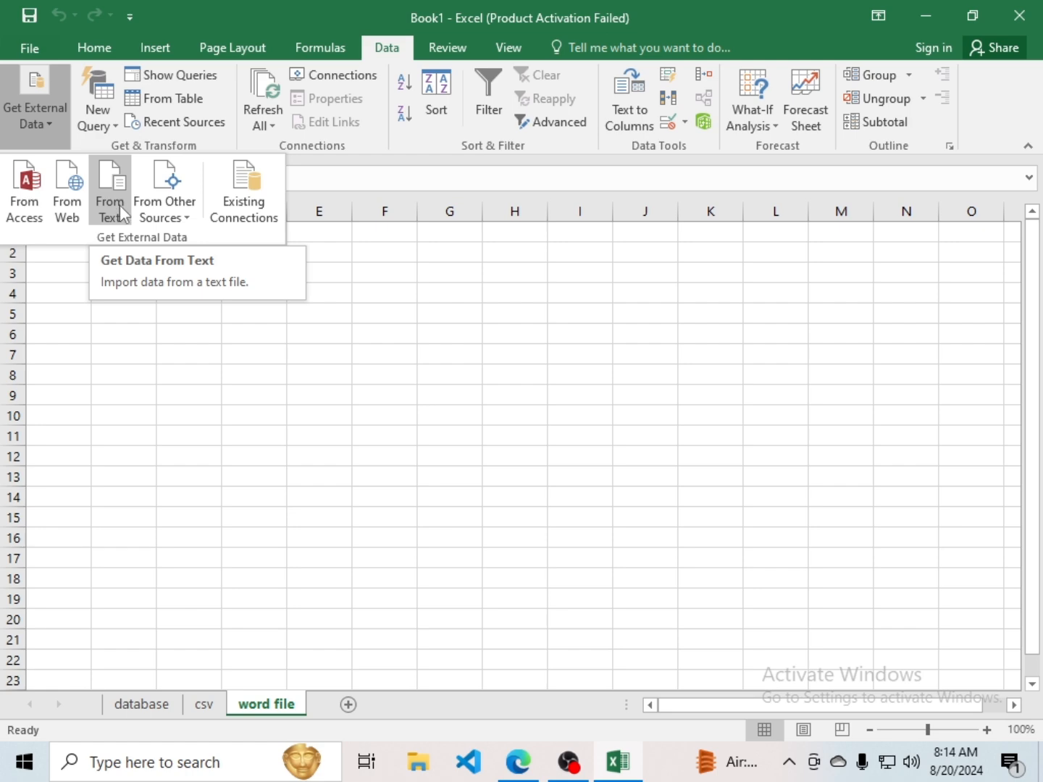
click(120, 206)
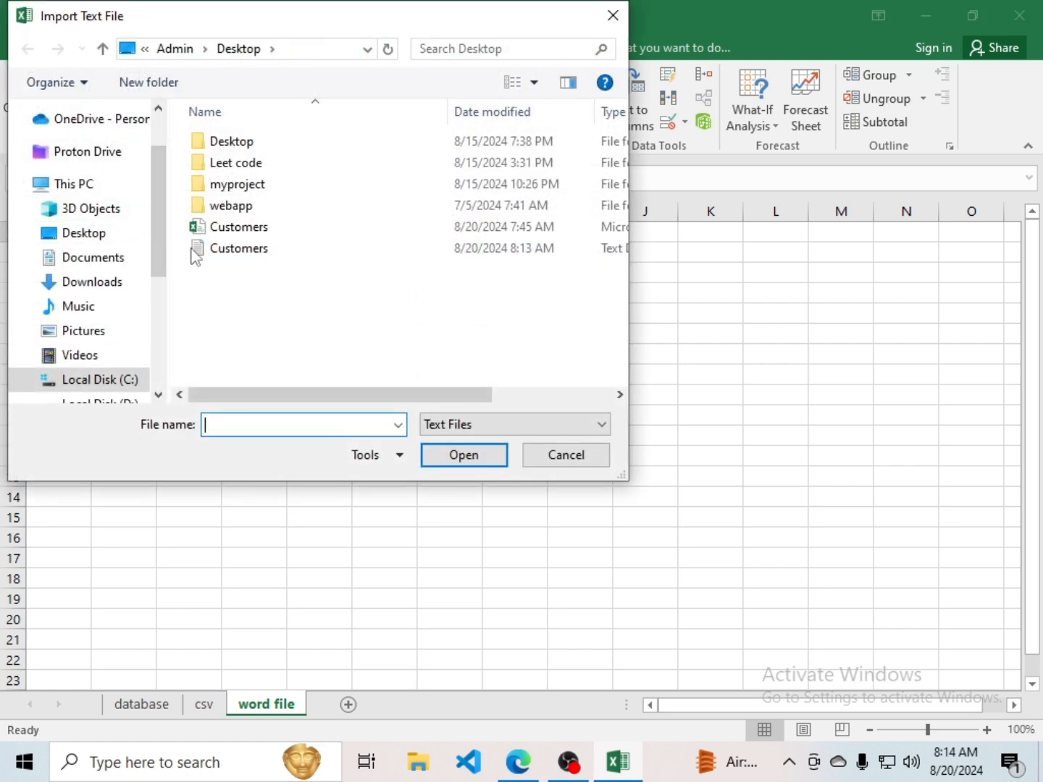
click(239, 250)
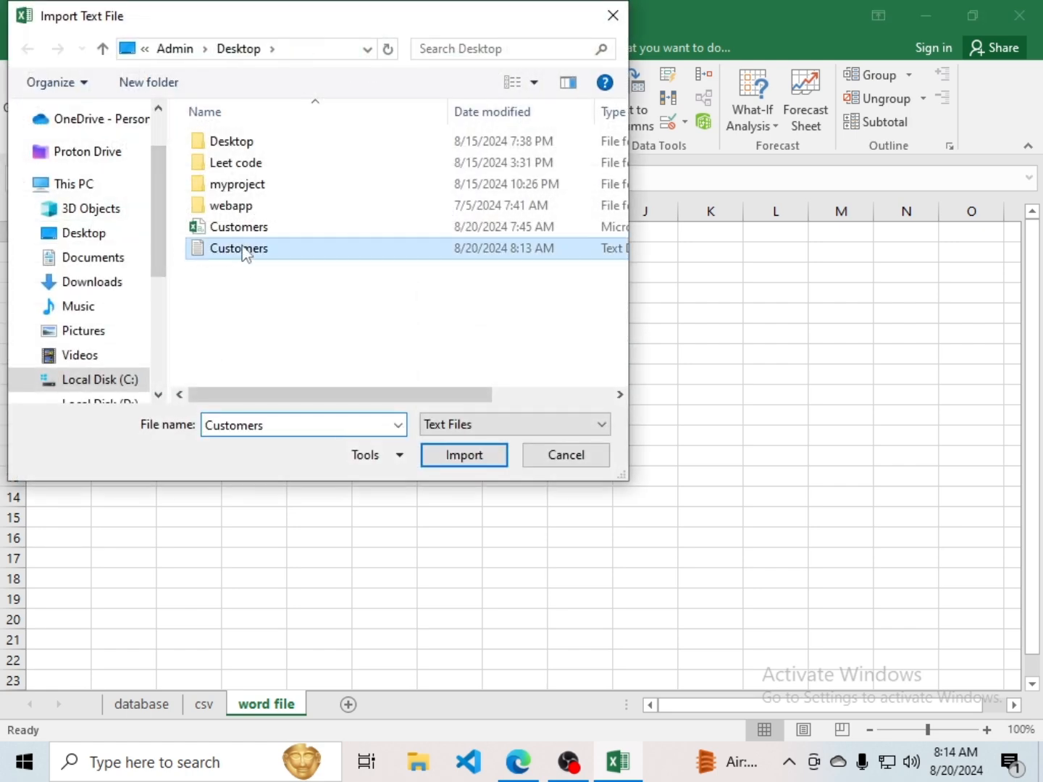
click(464, 454)
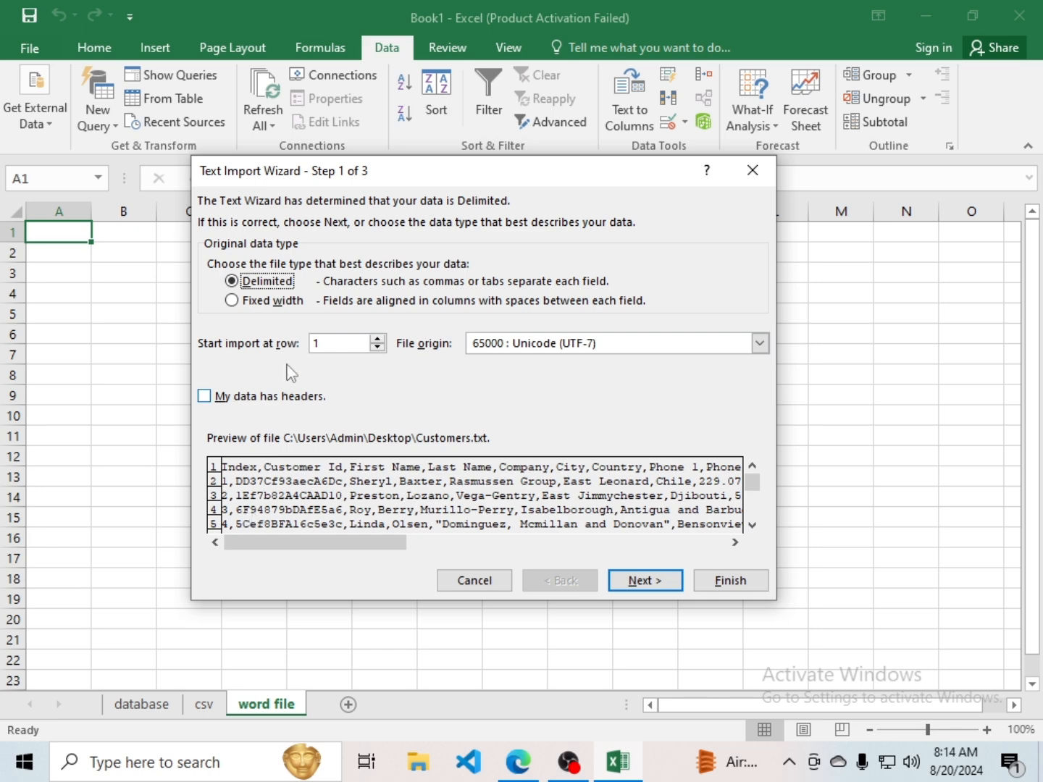
Step: Complete the text import settings as delimited data, adding Comma to the Tab delimiter and keeping the General column format
click(643, 581)
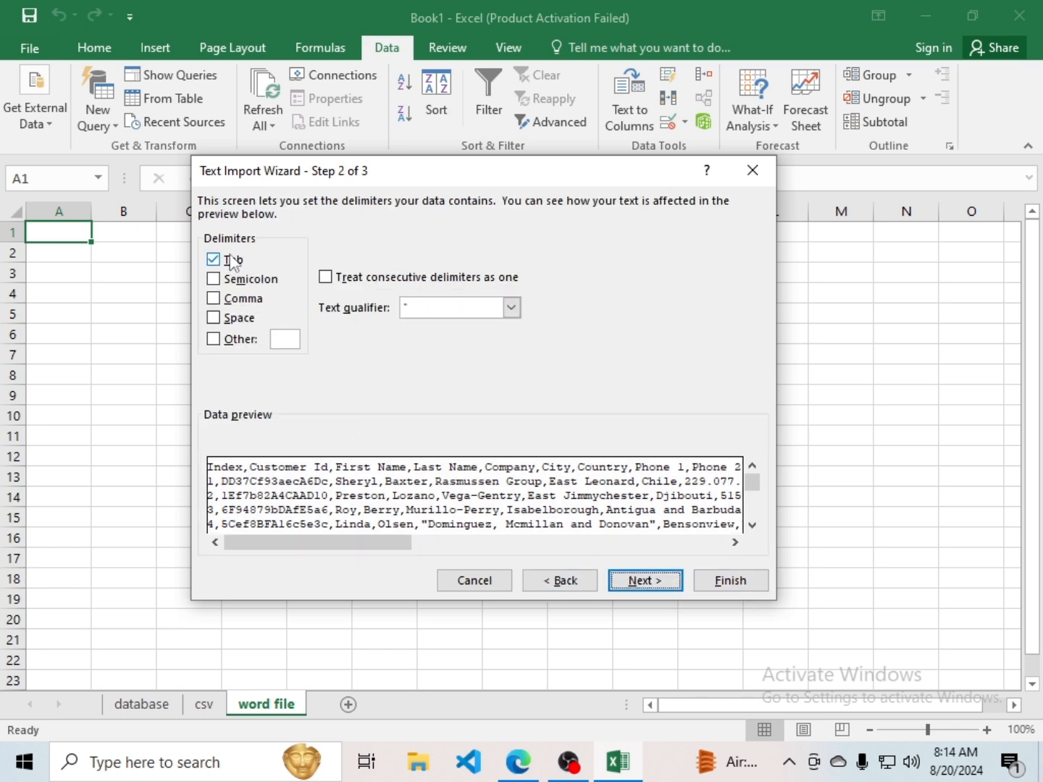
click(214, 298)
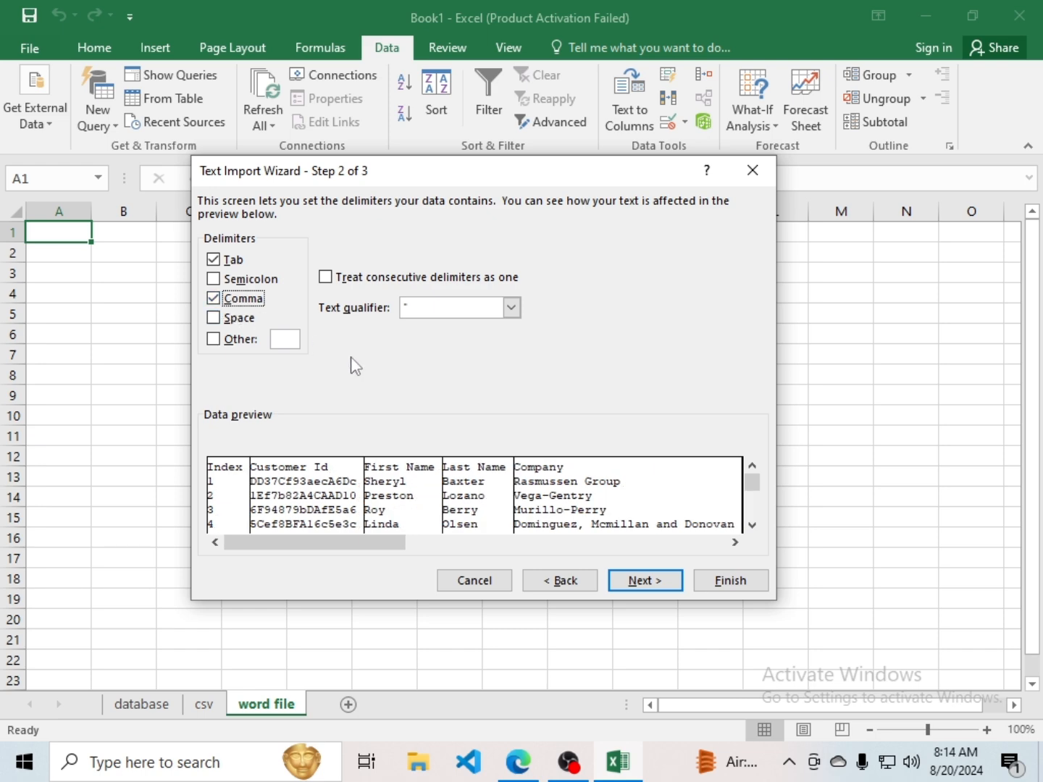
click(677, 583)
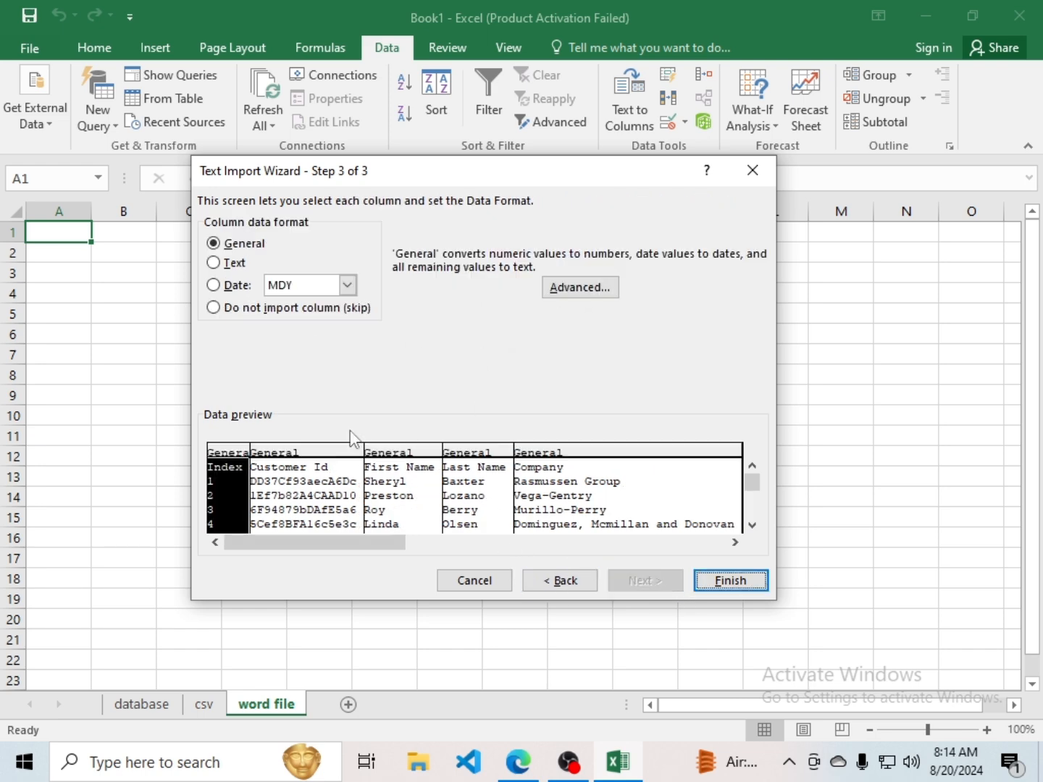
click(727, 583)
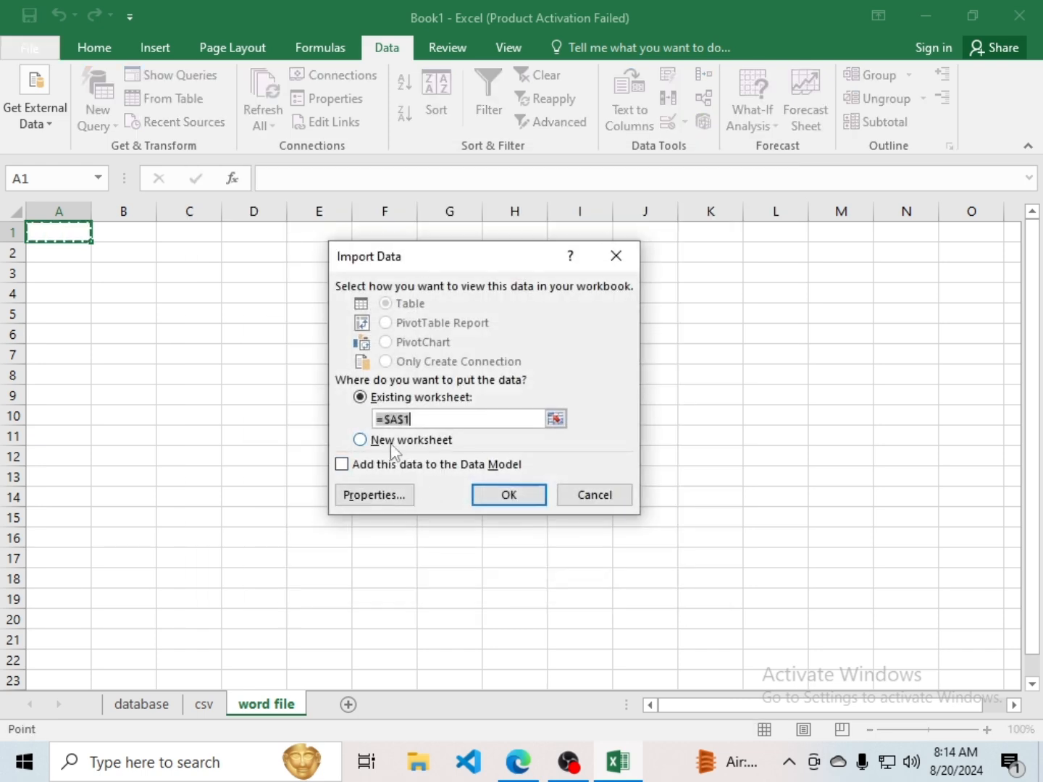
Step: Place the imported customer data in the existing word file worksheet at cell A1 and look through its rows
click(505, 495)
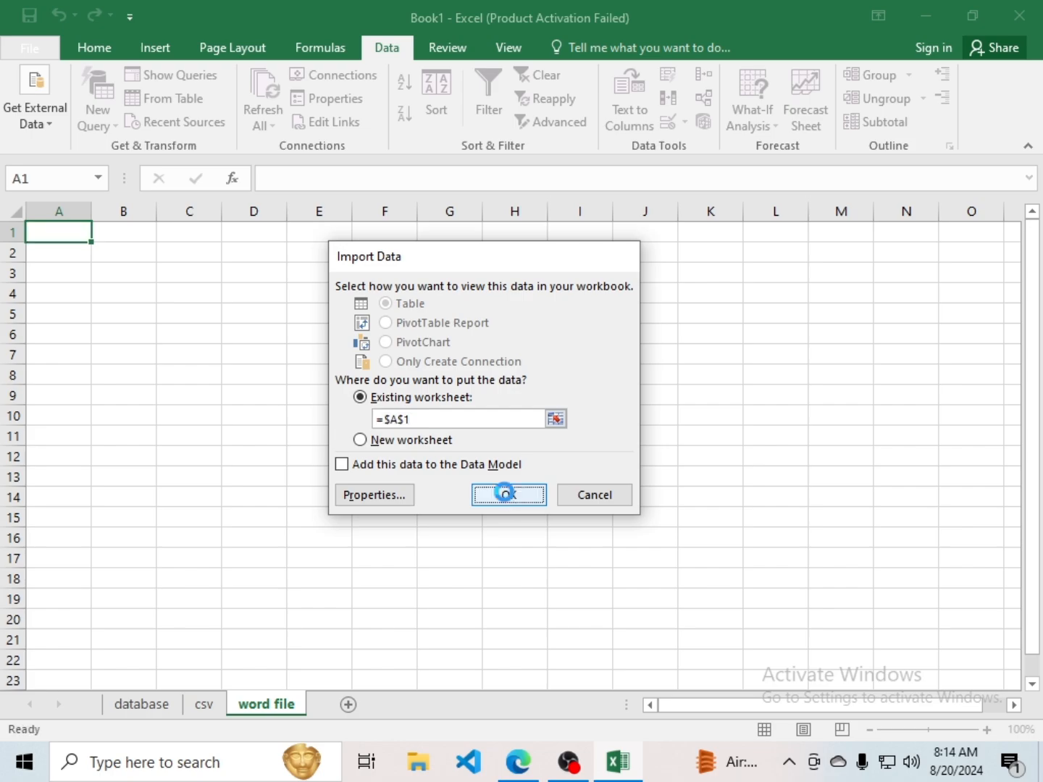
scroll(326, 342, down, 20)
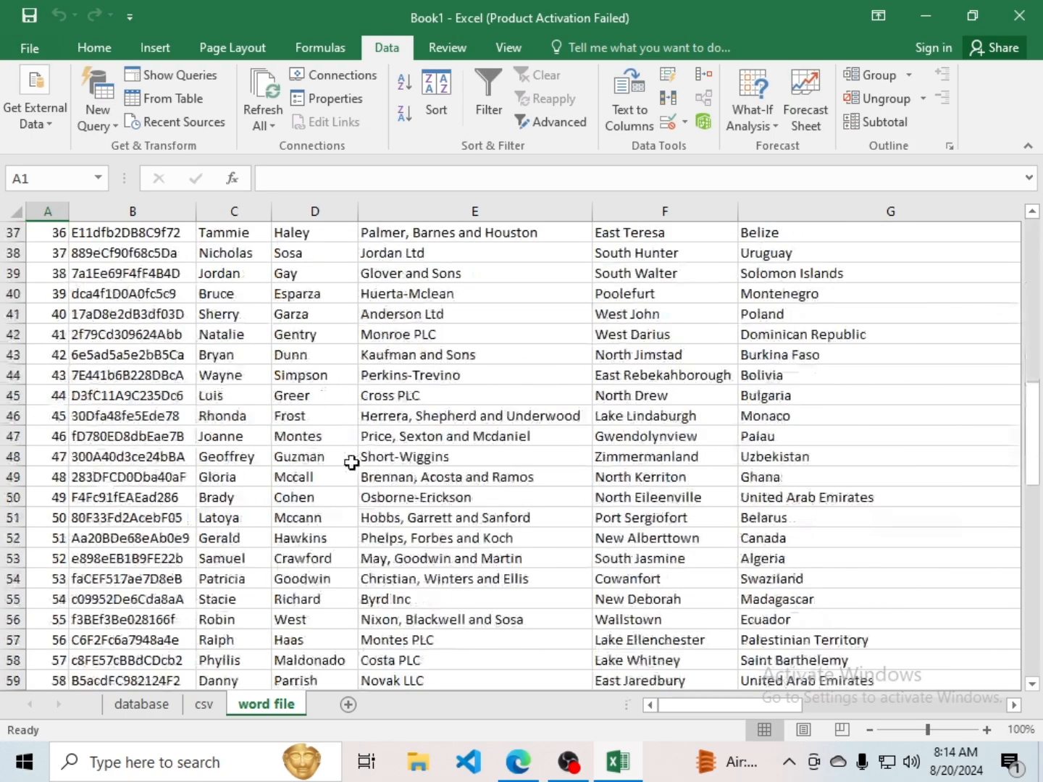
scroll(333, 558, down, 3)
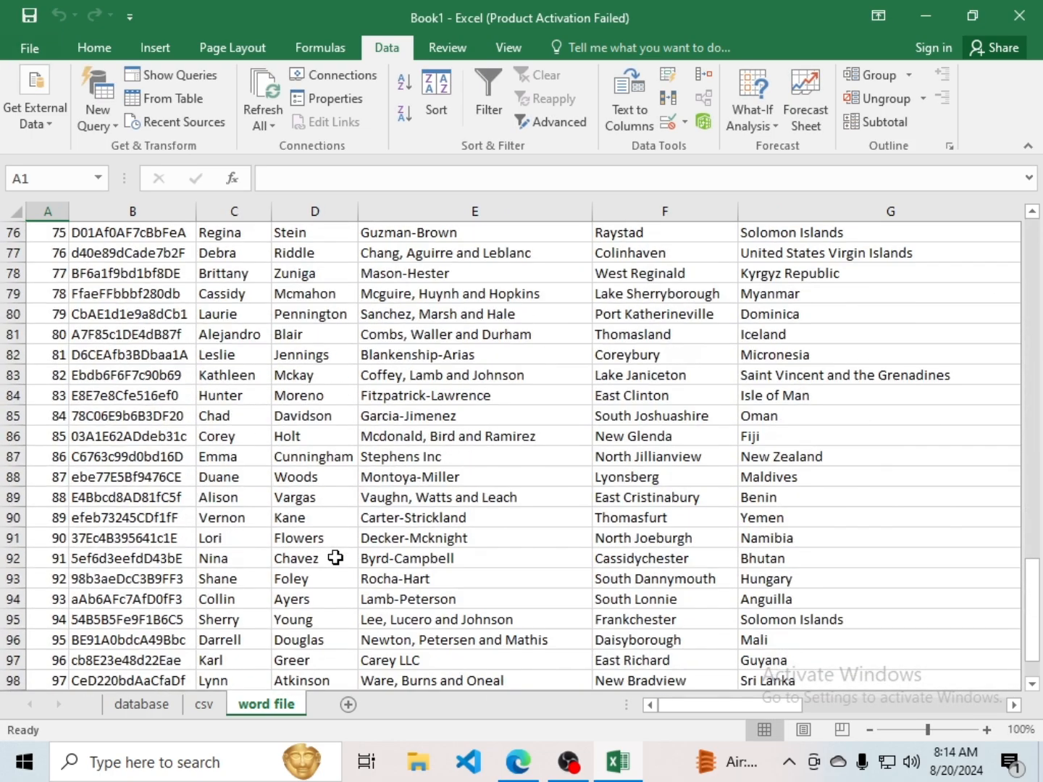